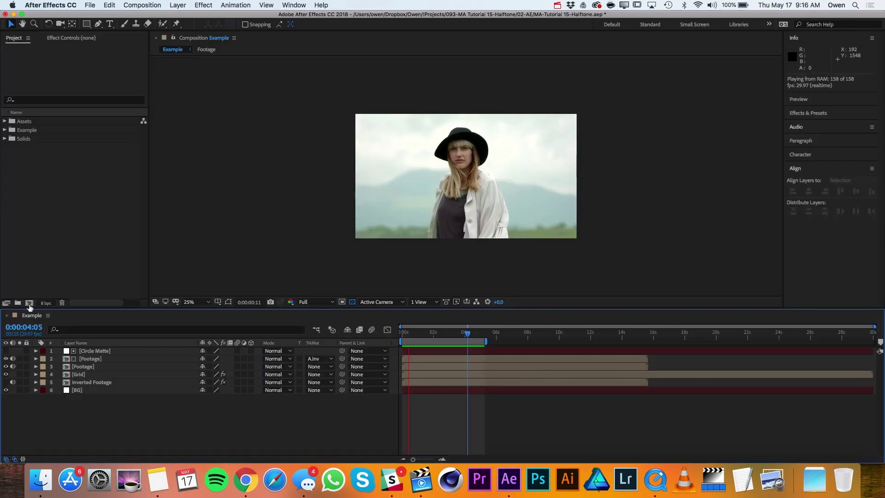
# Create a new composition named Halftone.
pyautogui.click(29, 303)
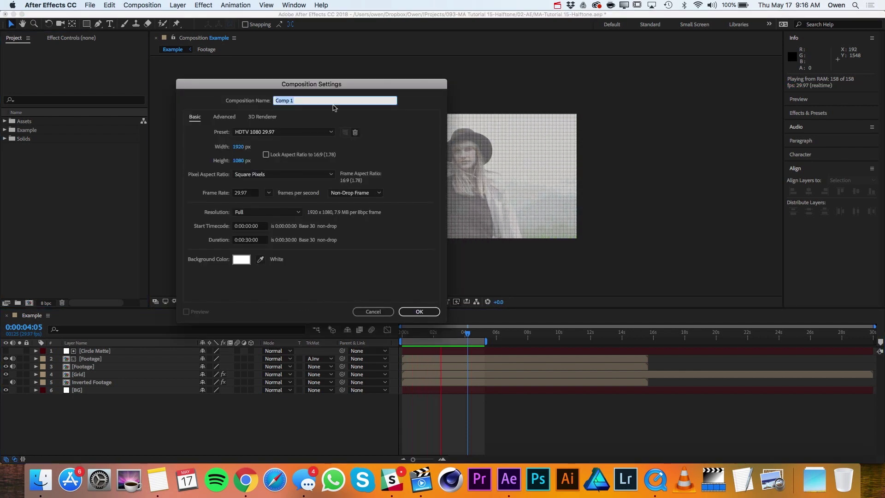
pyautogui.write('Halftone')
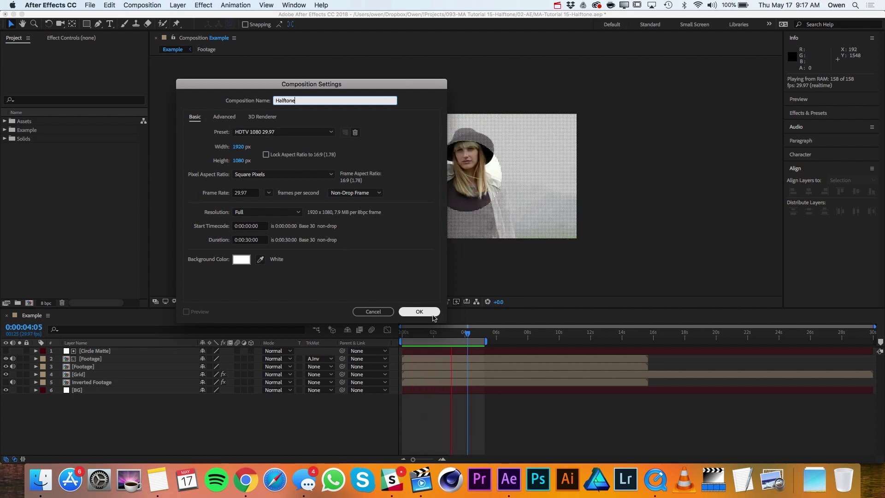
pyautogui.click(418, 311)
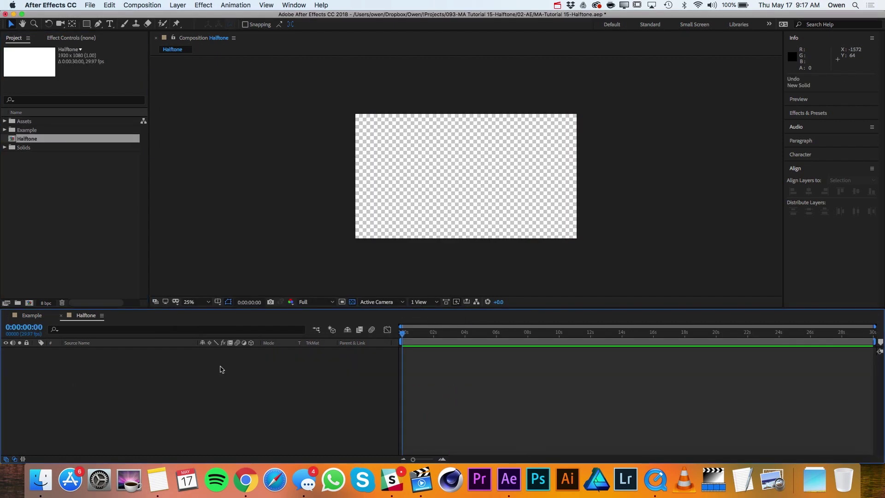
# Add a comp-size white solid named BG.
pyautogui.click(178, 5)
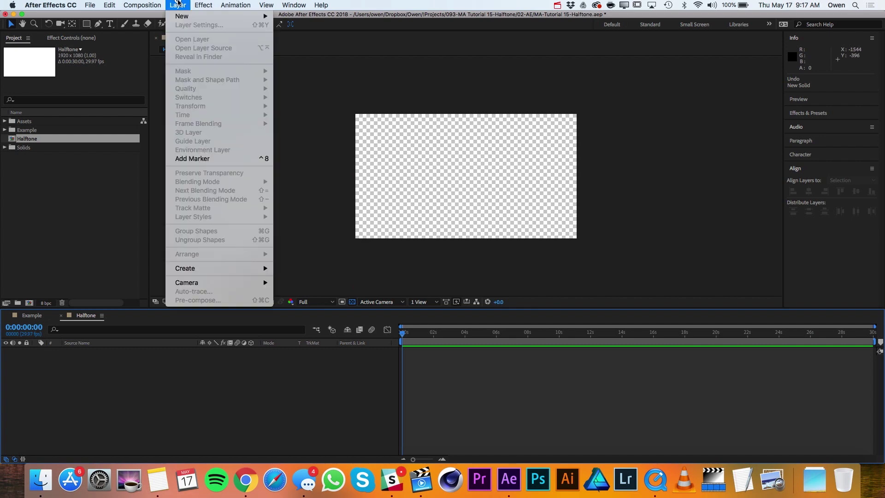
pyautogui.moveTo(194, 17)
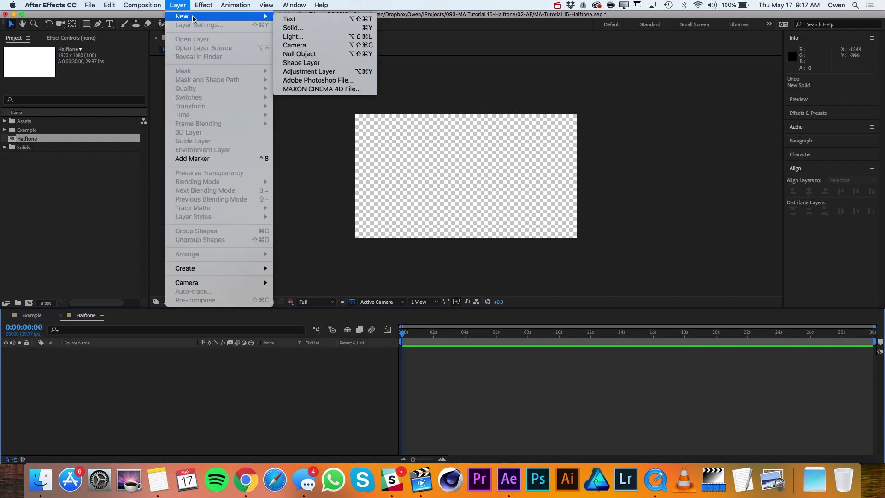
pyautogui.click(310, 29)
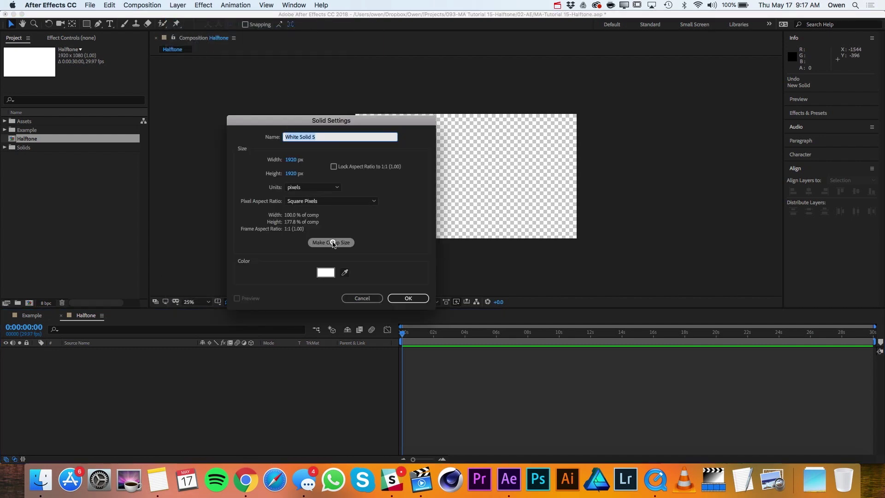
pyautogui.click(333, 243)
pyautogui.click(318, 141)
pyautogui.write('BG')
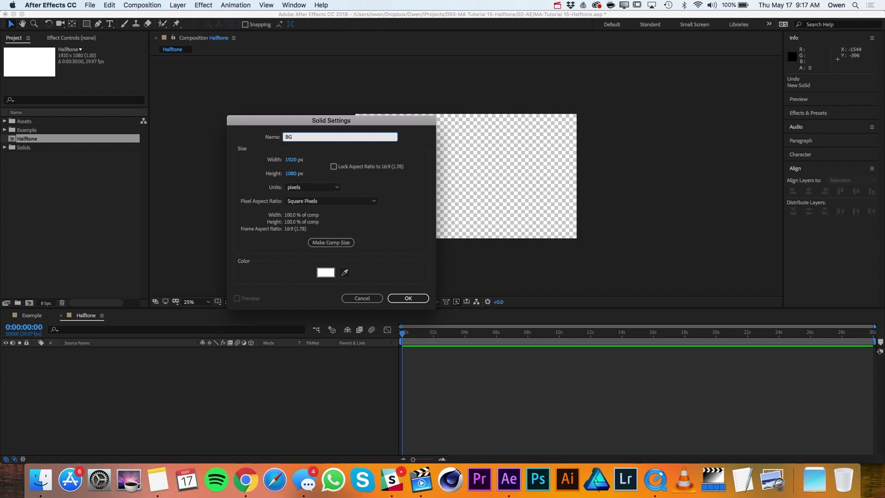
pyautogui.press('Return')
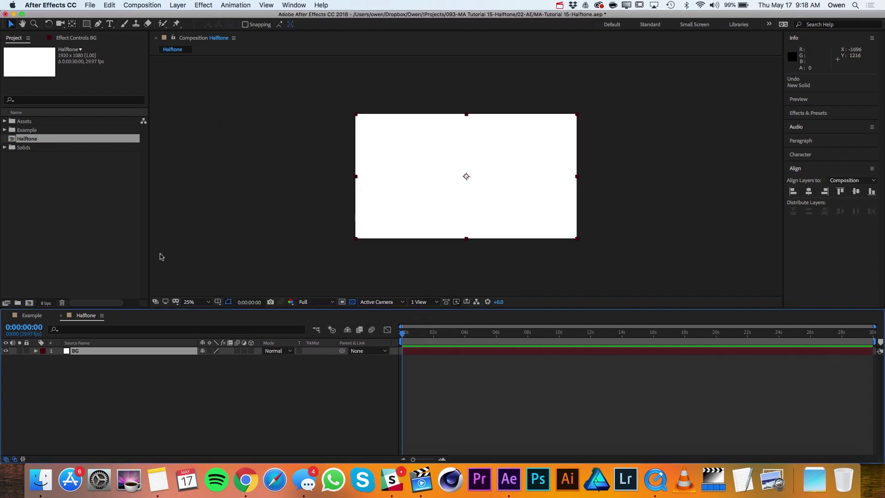
# Add a second comp-size white solid named Grid above BG.
pyautogui.click(177, 5)
pyautogui.moveTo(194, 20)
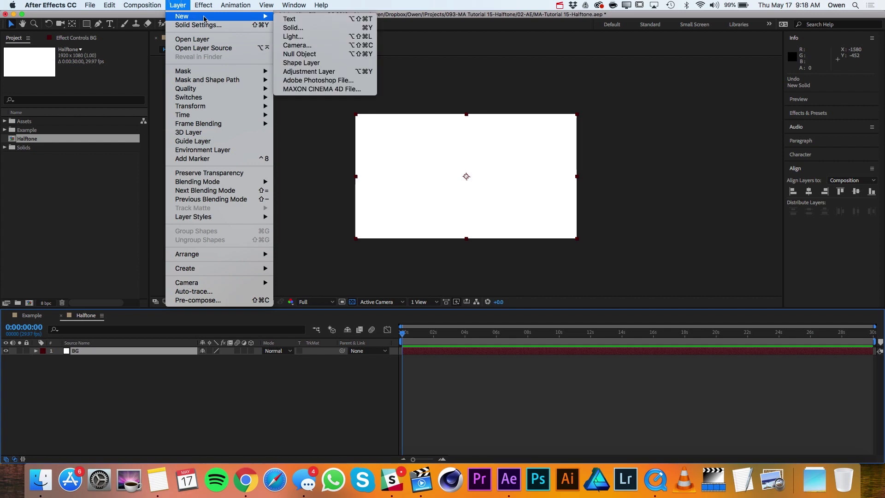
pyautogui.click(303, 28)
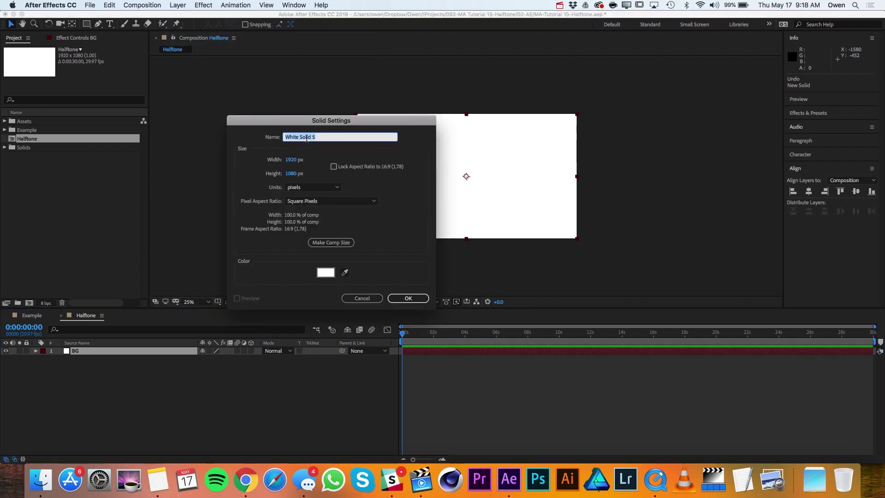
pyautogui.write('Grid')
pyautogui.click(409, 298)
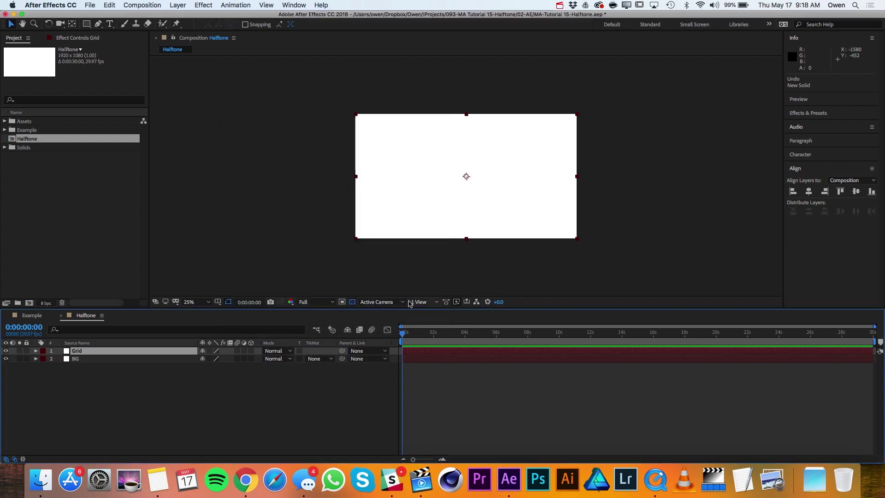
pyautogui.click(204, 5)
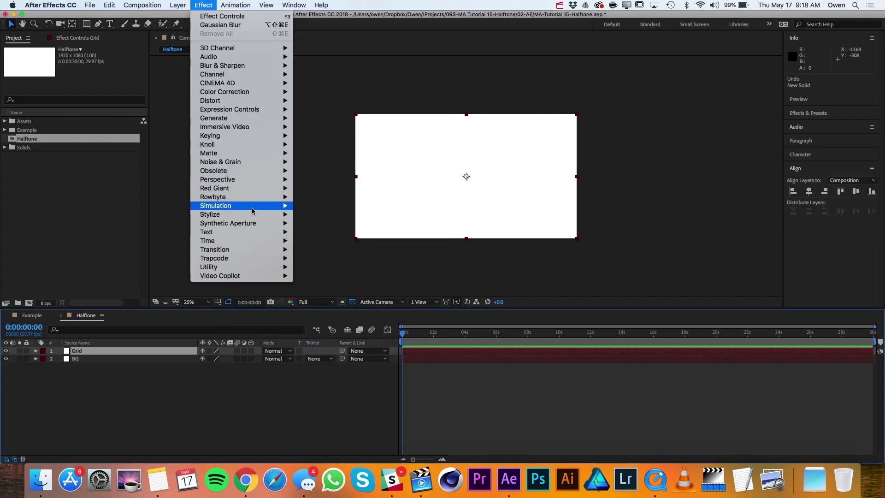
# Apply CC Ball Action with Ball Size 30 and an Invert effect to Grid for black dots.
pyautogui.moveTo(258, 205)
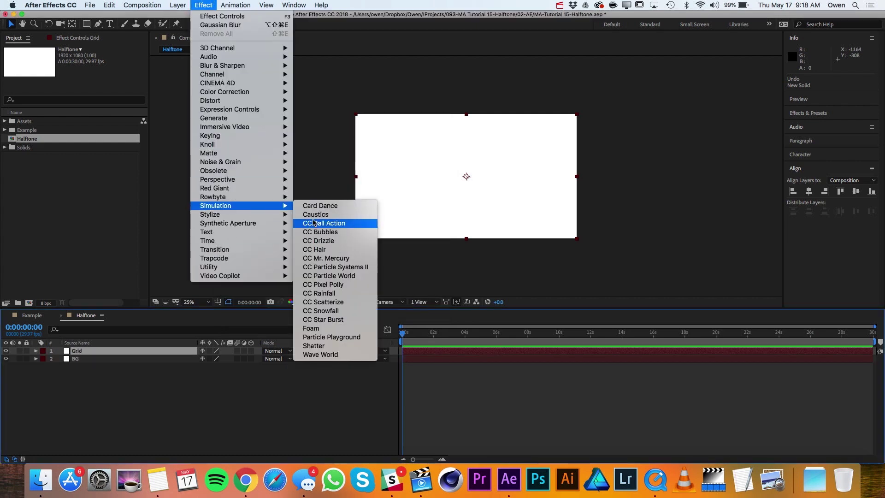
pyautogui.click(350, 225)
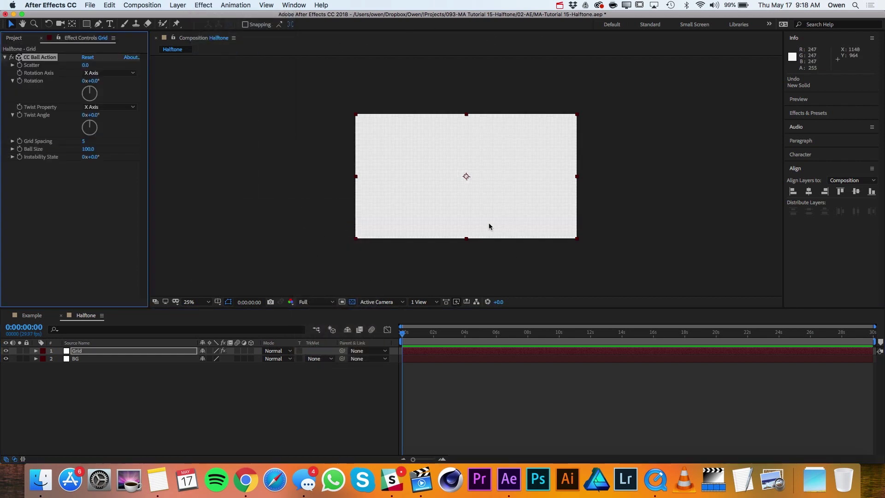
pyautogui.press('.')
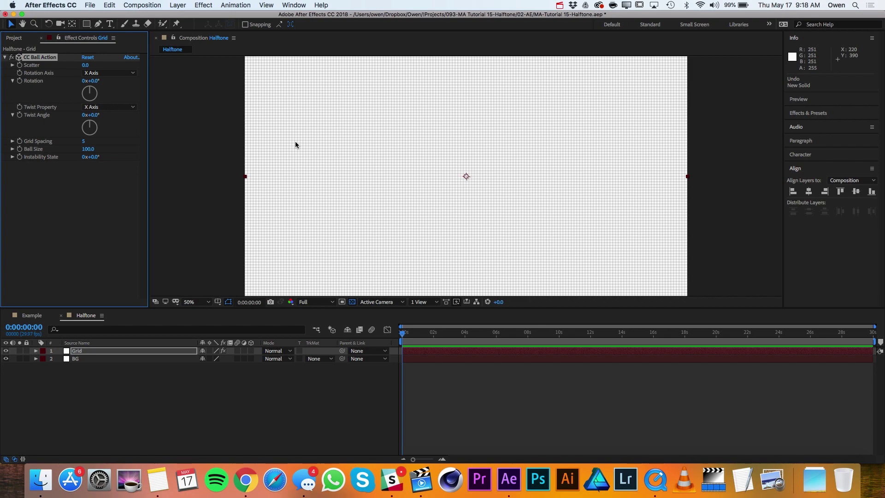
pyautogui.click(85, 151)
pyautogui.press('Return')
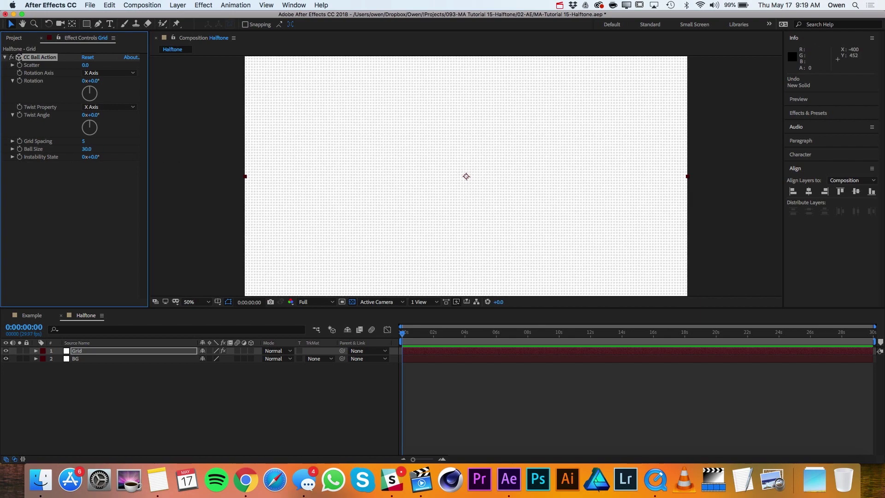
pyautogui.click(203, 5)
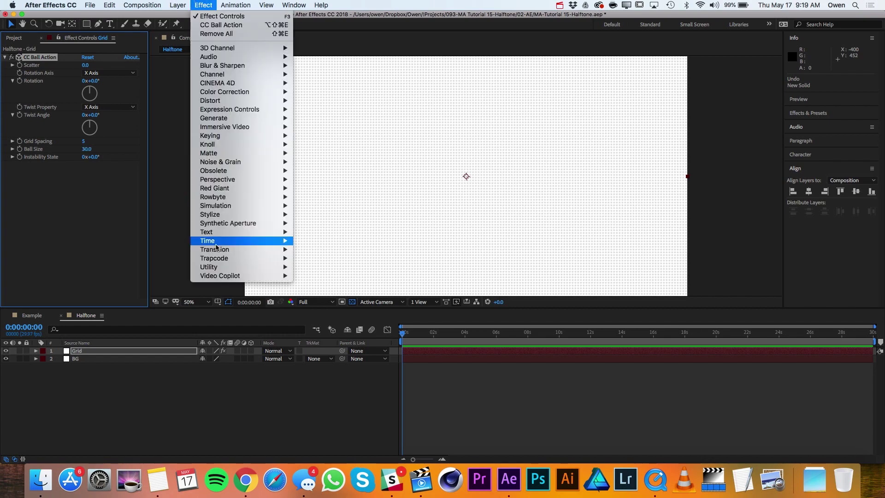
pyautogui.moveTo(277, 74)
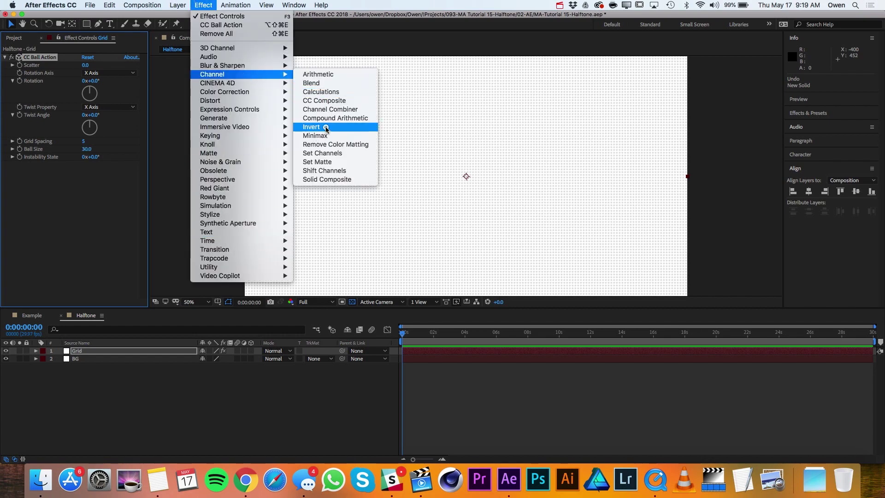
pyautogui.click(314, 127)
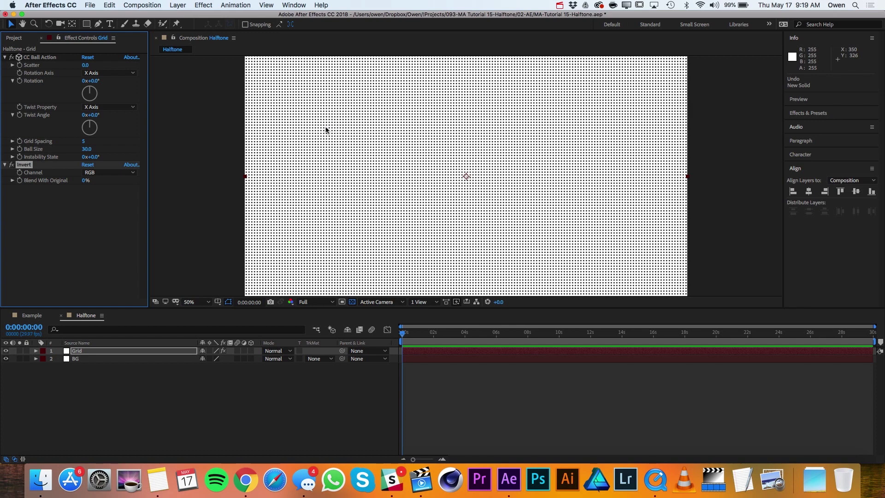
# Pre-compose the Grid layer into a Grid composition, moving all attributes.
pyautogui.click(128, 305)
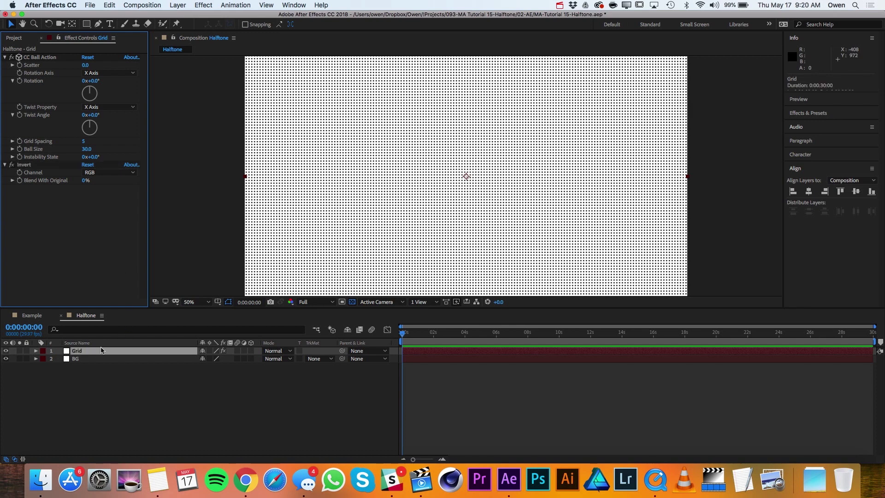
pyautogui.click(100, 350)
pyautogui.click(181, 4)
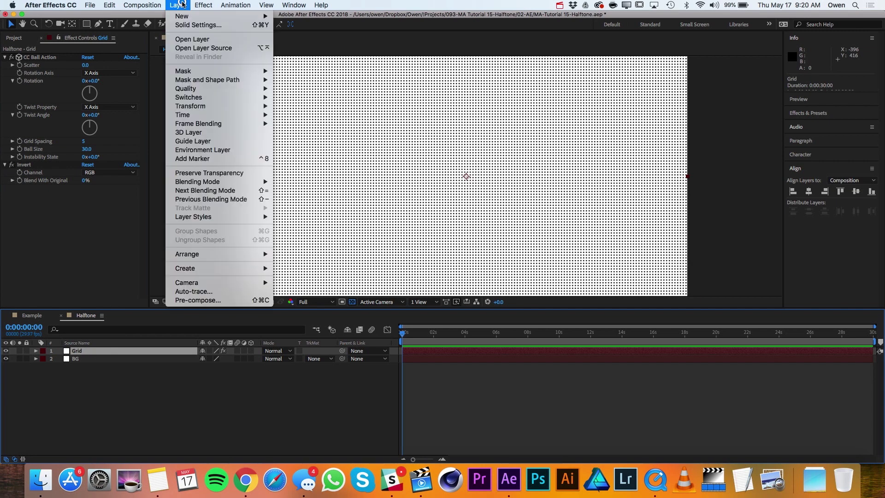
pyautogui.click(221, 301)
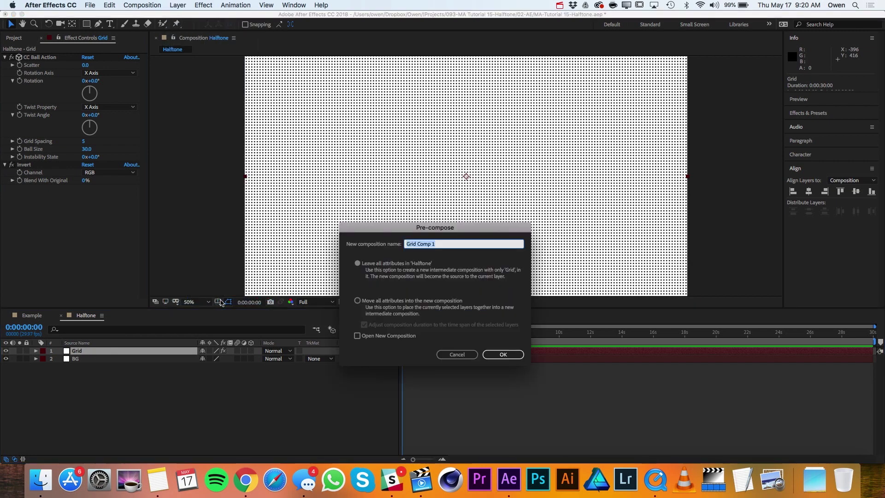
pyautogui.write('Grid')
pyautogui.click(358, 301)
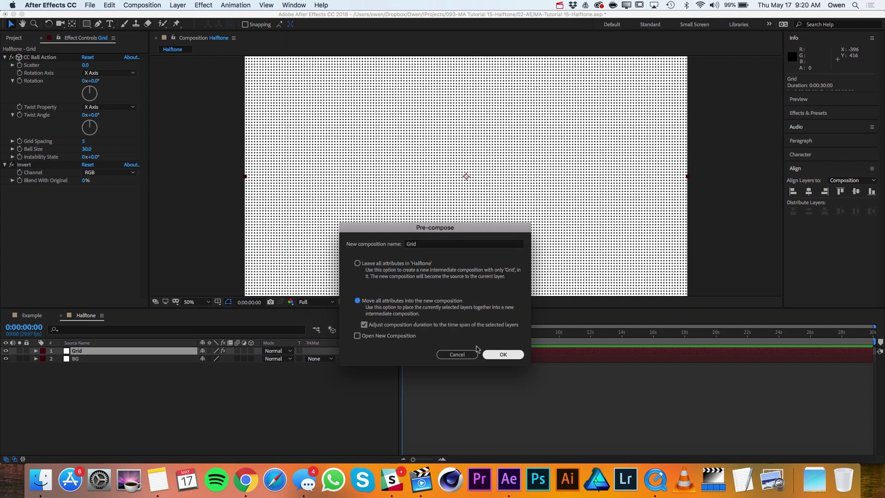
pyautogui.click(503, 354)
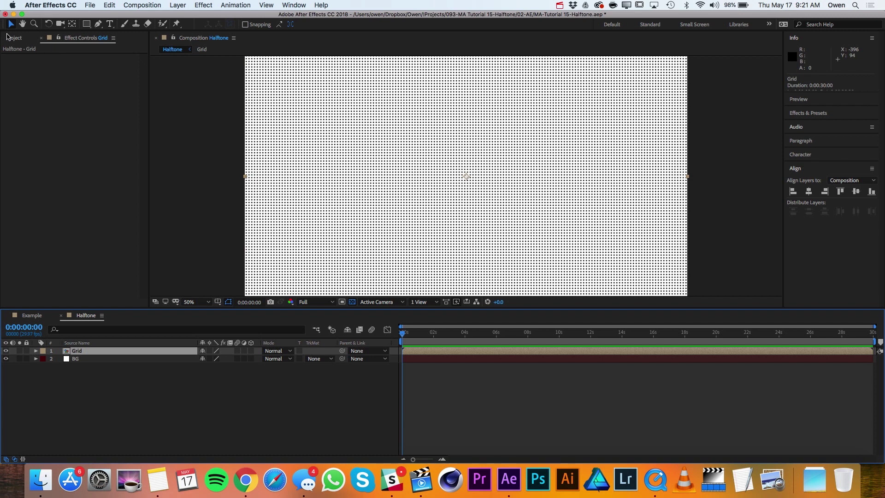
pyautogui.click(8, 37)
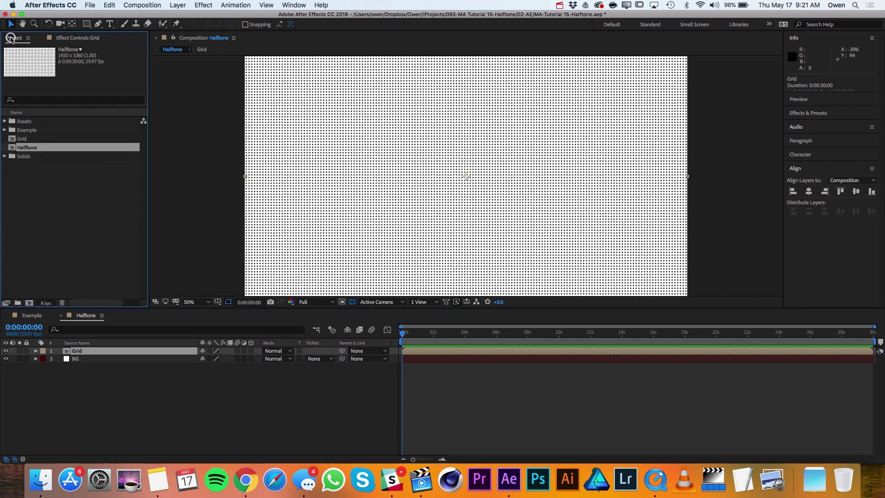
# Add maja3.mov below Grid and pre-compose it as Footage.
pyautogui.click(5, 130)
pyautogui.click(5, 129)
pyautogui.click(4, 120)
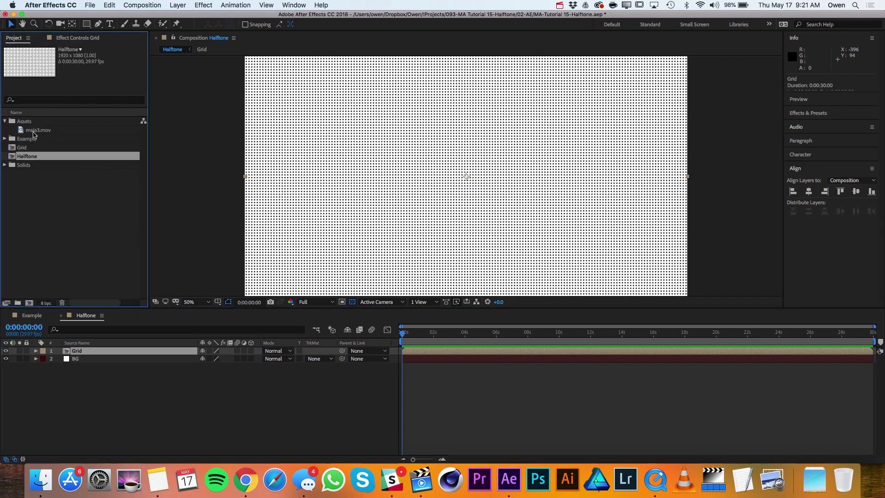
pyautogui.moveTo(33, 131); pyautogui.dragTo(110, 359)
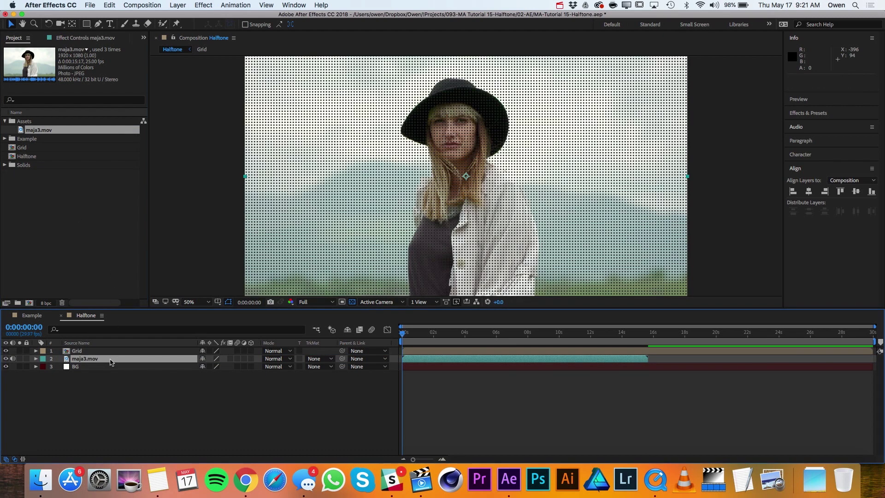
pyautogui.click(141, 5)
pyautogui.moveTo(178, 5)
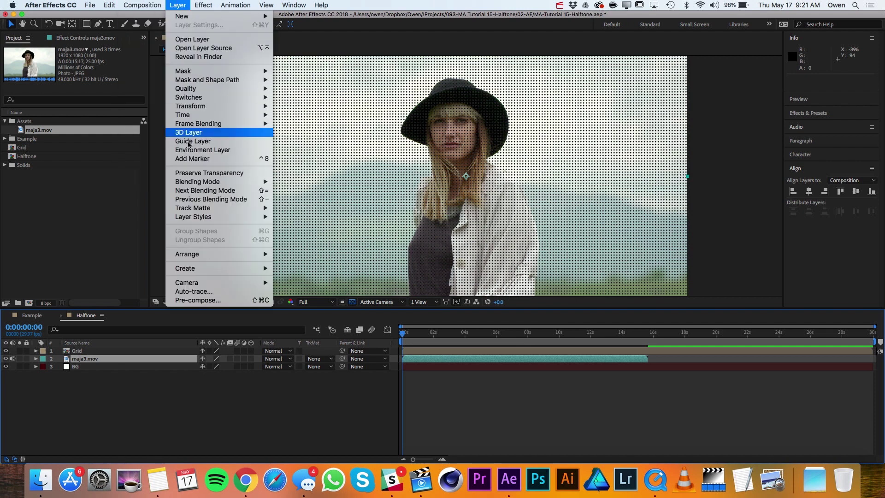
pyautogui.click(221, 301)
pyautogui.write('Footage')
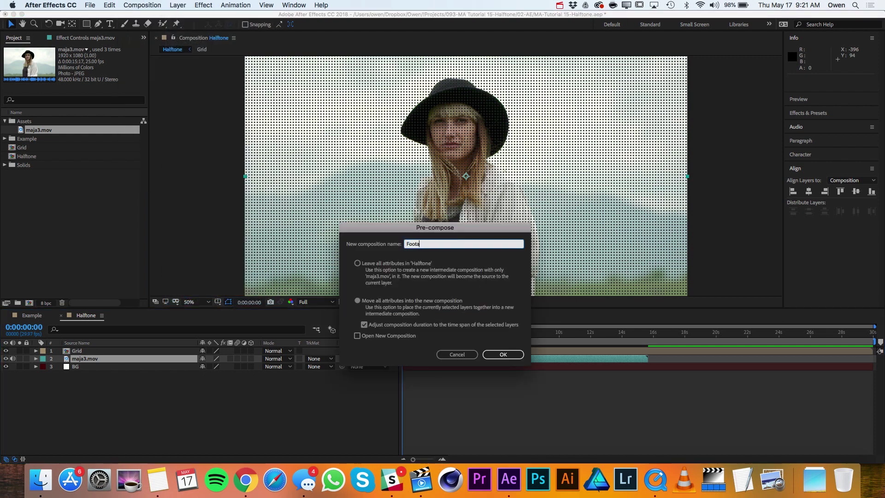
pyautogui.click(491, 355)
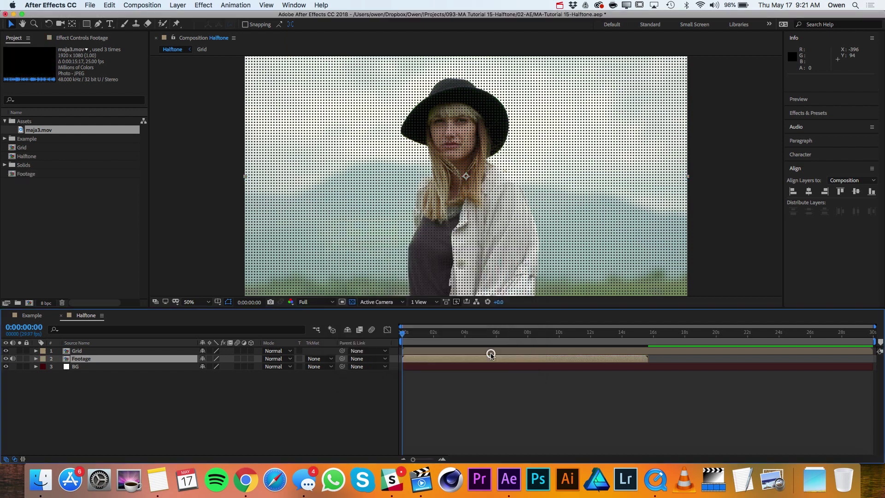
# Mute Footage's audio, duplicate the layer, and begin renaming the top copy Inverted.
pyautogui.click(12, 361)
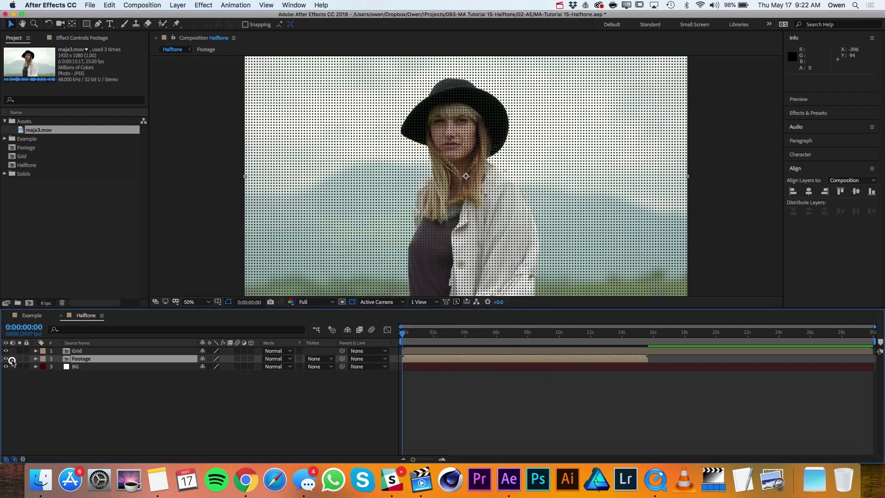
pyautogui.click(90, 361)
pyautogui.press('super+d')
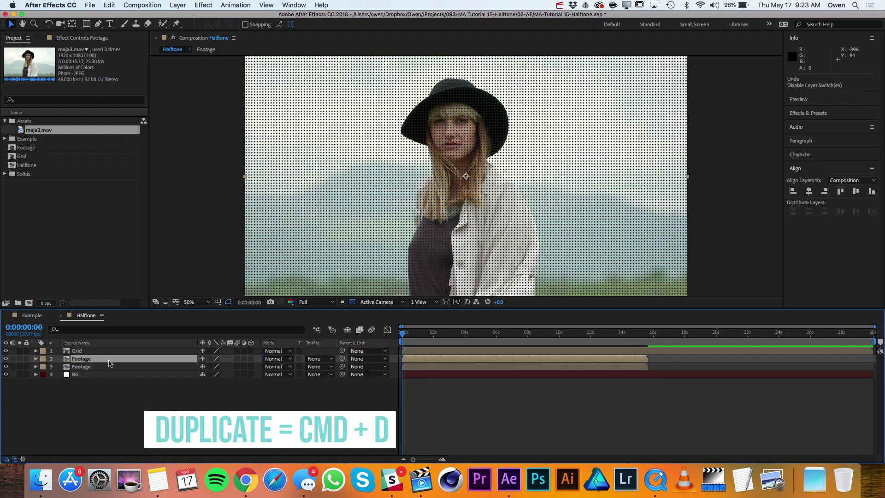
pyautogui.press('Return')
pyautogui.write('INv')
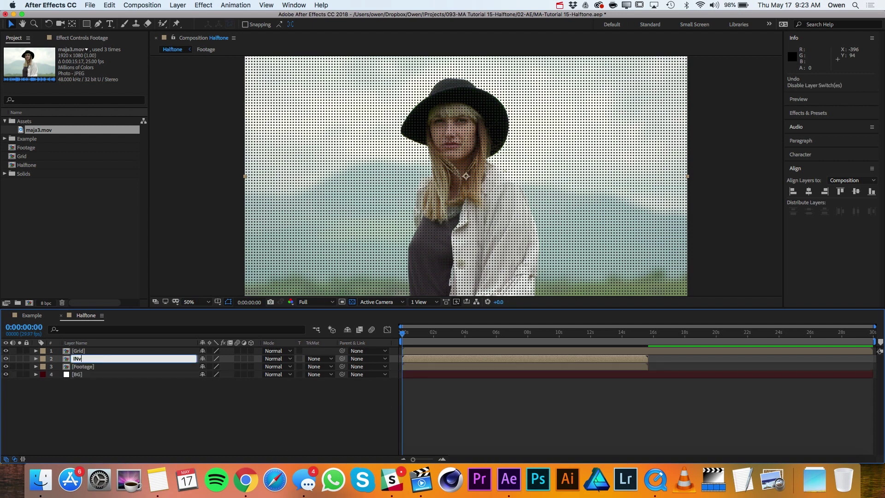
# Name the top copy Inverted, apply the Invert effect to it, and hide it.
pyautogui.press('Return')
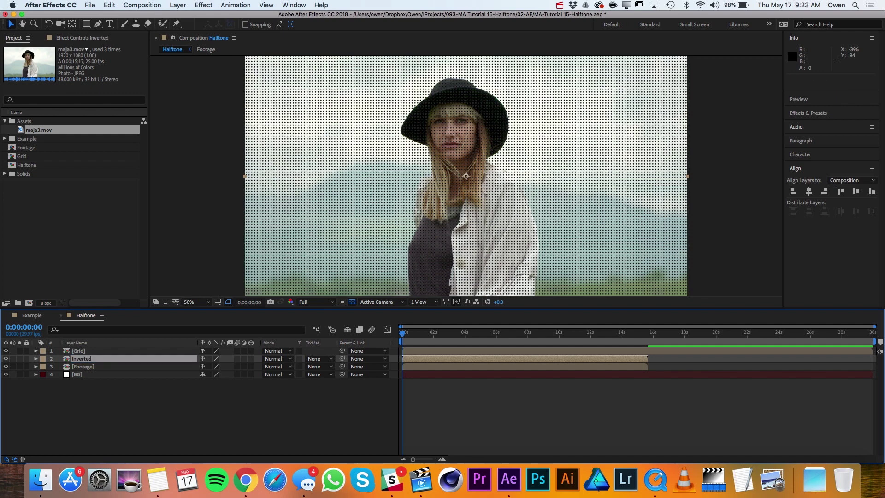
pyautogui.click(203, 5)
pyautogui.moveTo(240, 75)
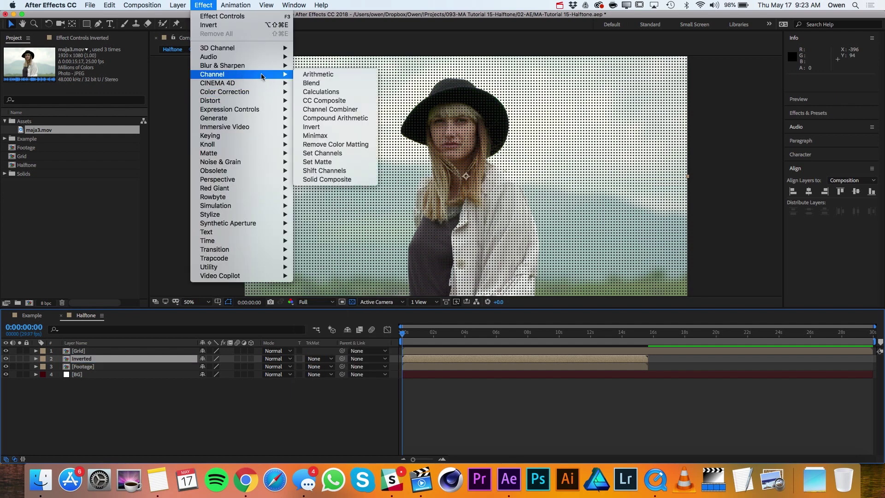
pyautogui.click(322, 128)
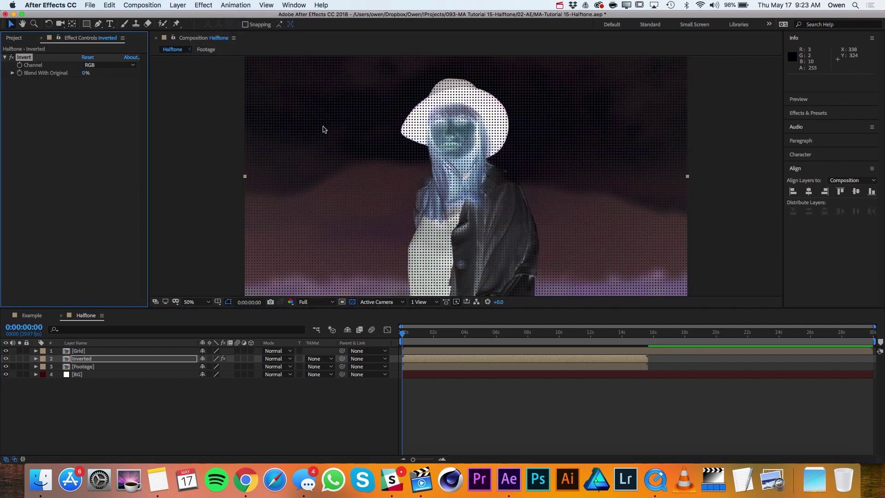
pyautogui.click(6, 358)
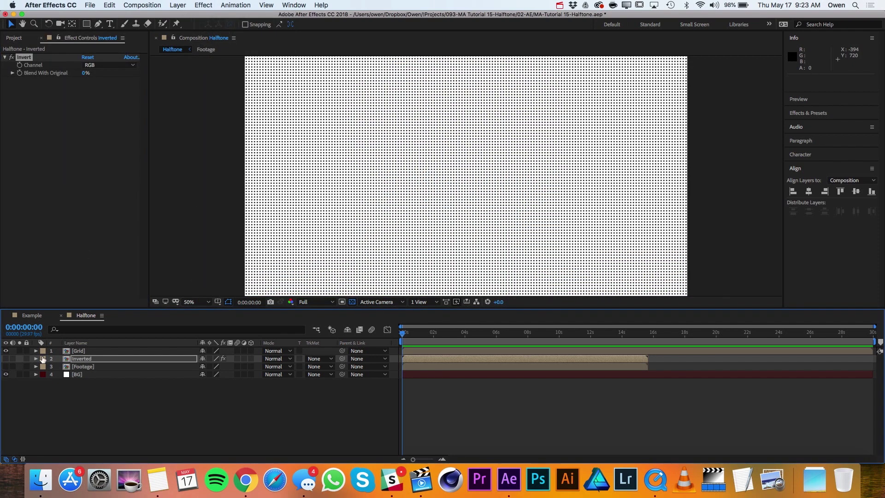
# Give Grid a Camera Lens Blur with Blur Map Layer Inverted and Source Effects & Masks.
pyautogui.click(97, 351)
pyautogui.click(203, 5)
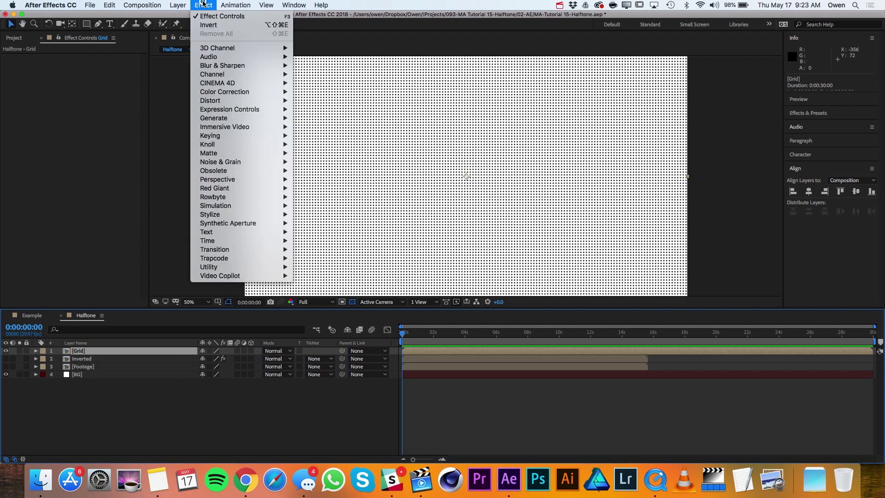
pyautogui.moveTo(253, 65)
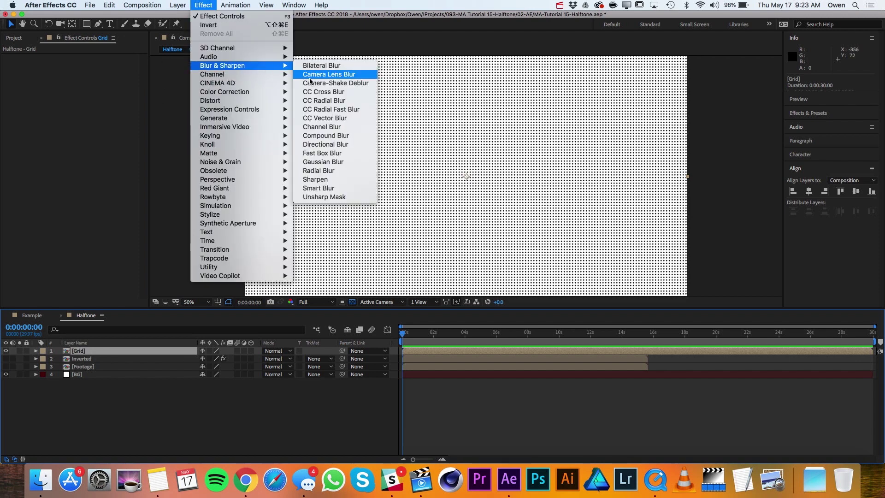
pyautogui.click(350, 74)
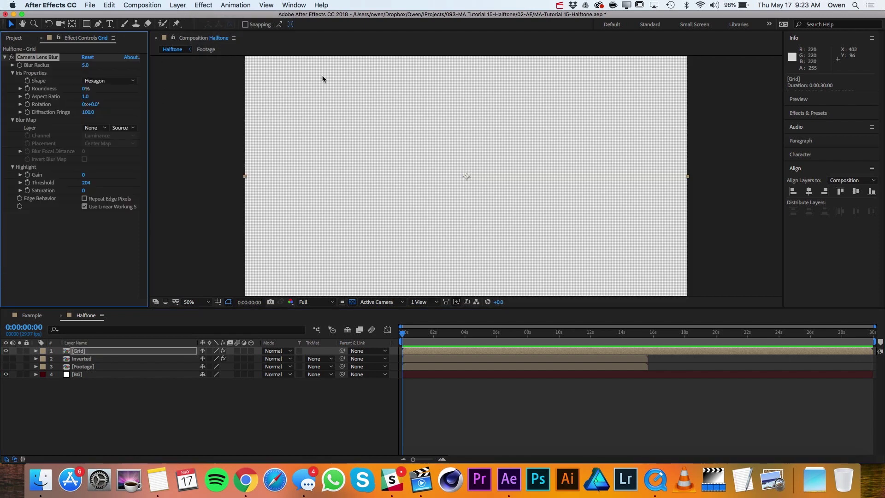
pyautogui.click(96, 131)
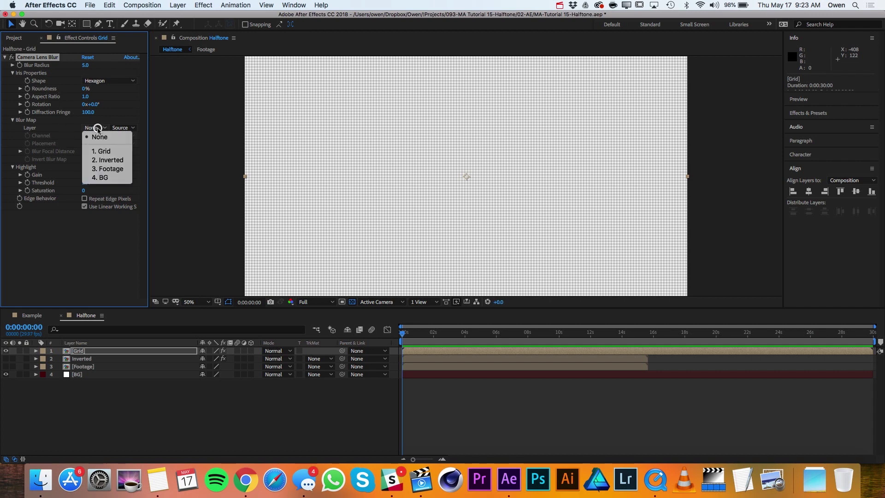
pyautogui.click(109, 160)
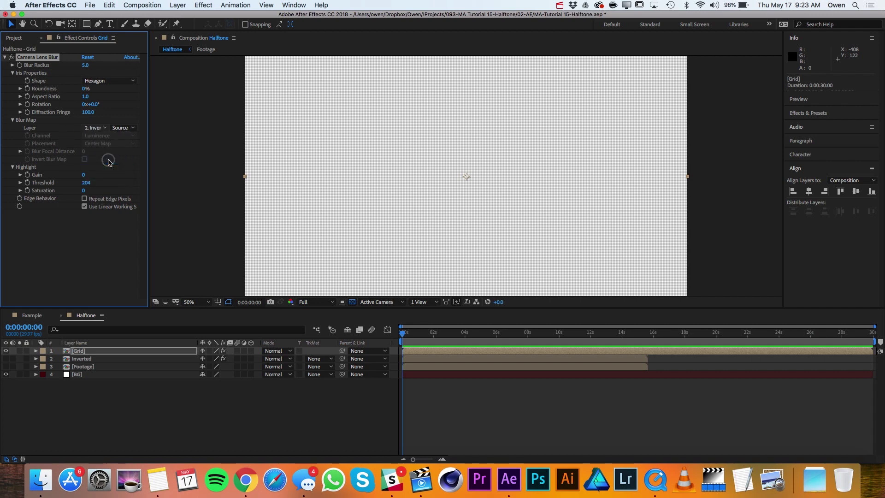
pyautogui.click(130, 129)
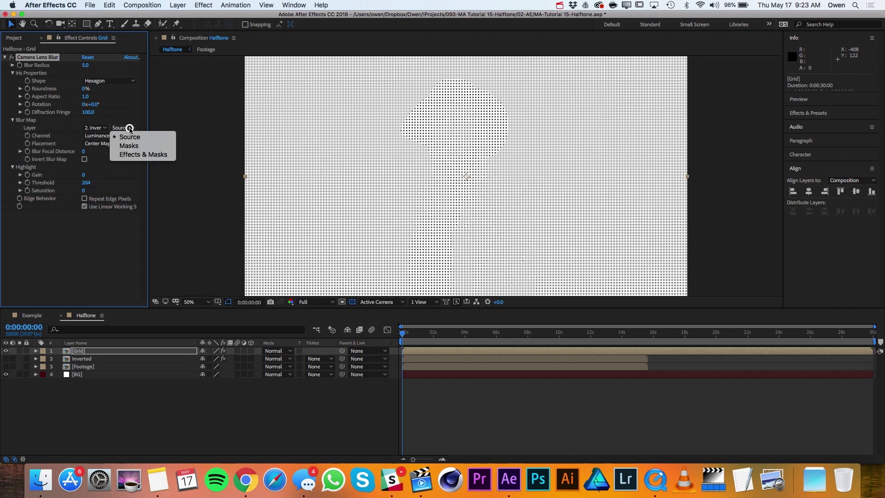
pyautogui.click(143, 155)
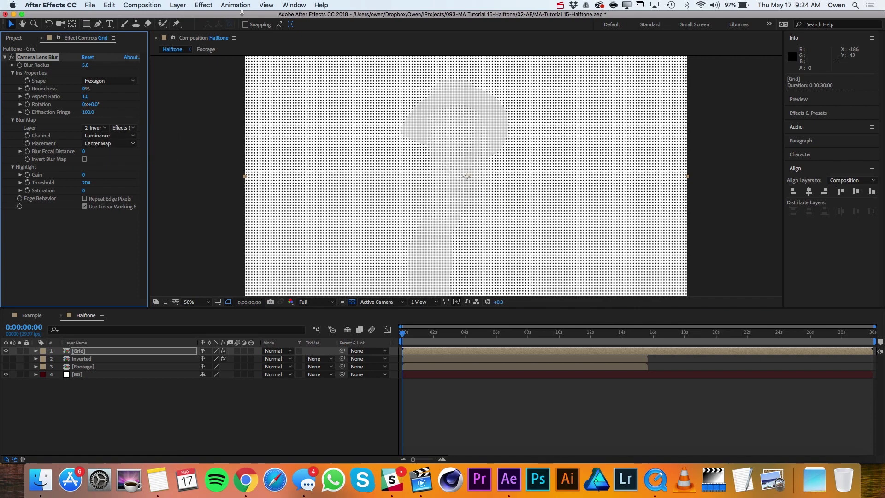
pyautogui.click(213, 3)
# Add Levels on Grid's Alpha channel with Input White 47 and Input Black 42.
pyautogui.moveTo(276, 92)
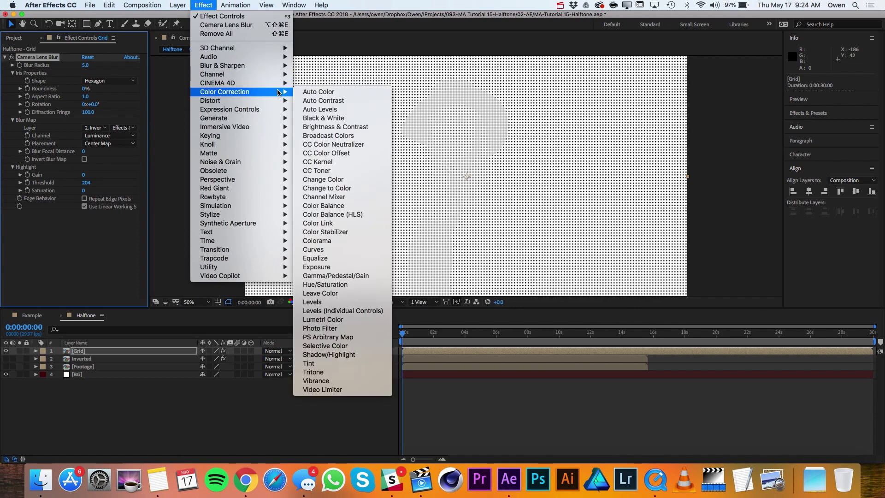
pyautogui.click(343, 302)
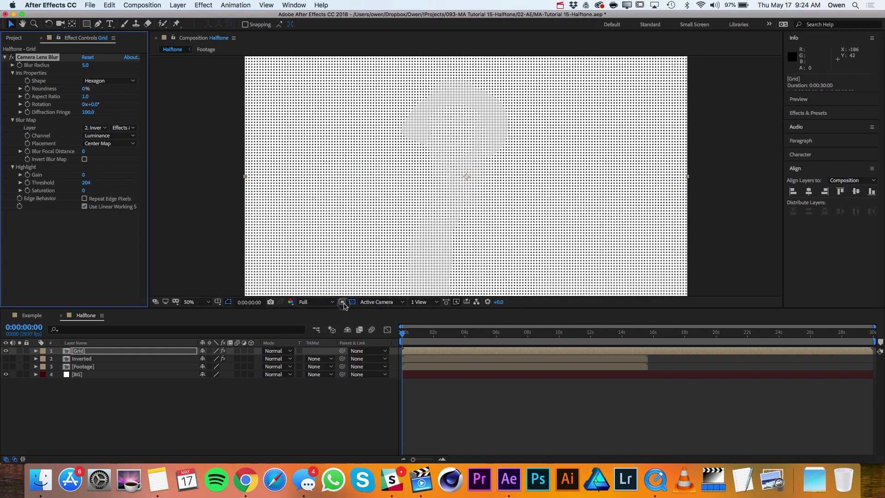
pyautogui.moveTo(150, 196); pyautogui.dragTo(168, 184)
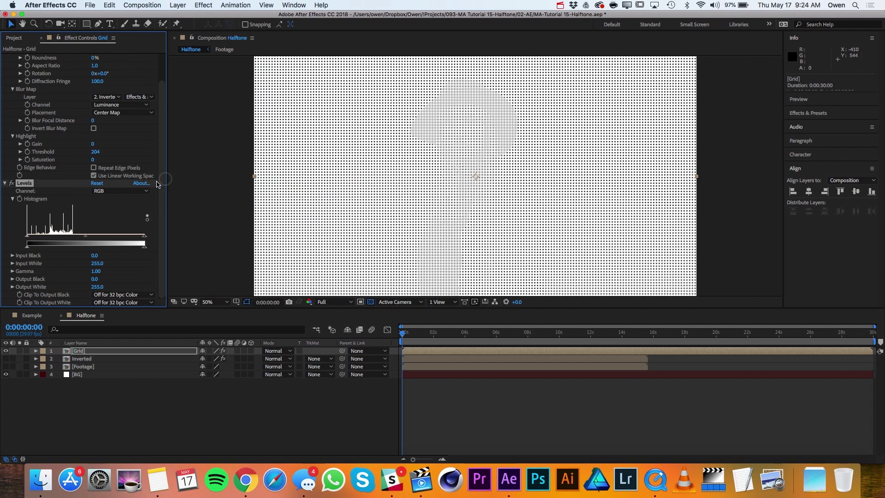
pyautogui.click(117, 192)
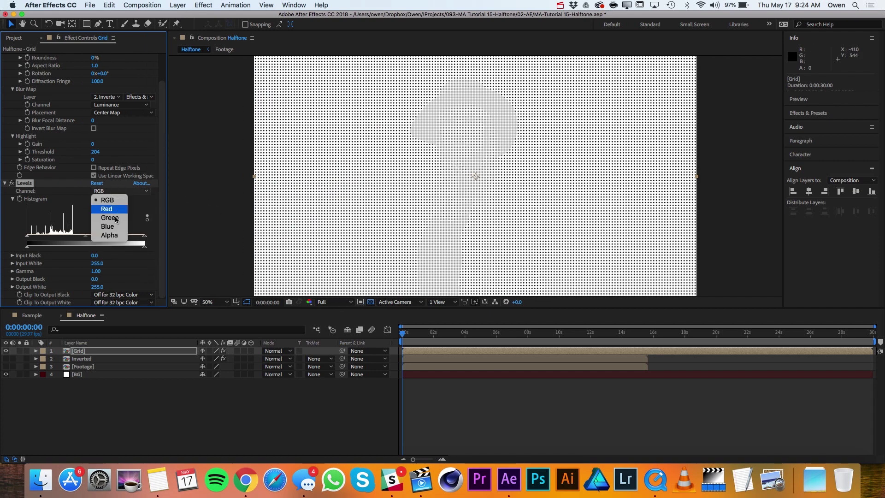
pyautogui.click(109, 235)
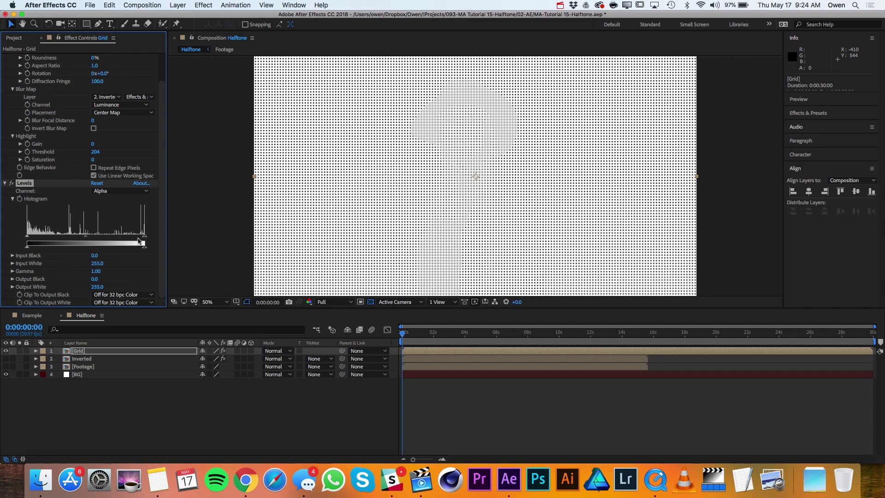
pyautogui.moveTo(145, 239); pyautogui.dragTo(64, 237)
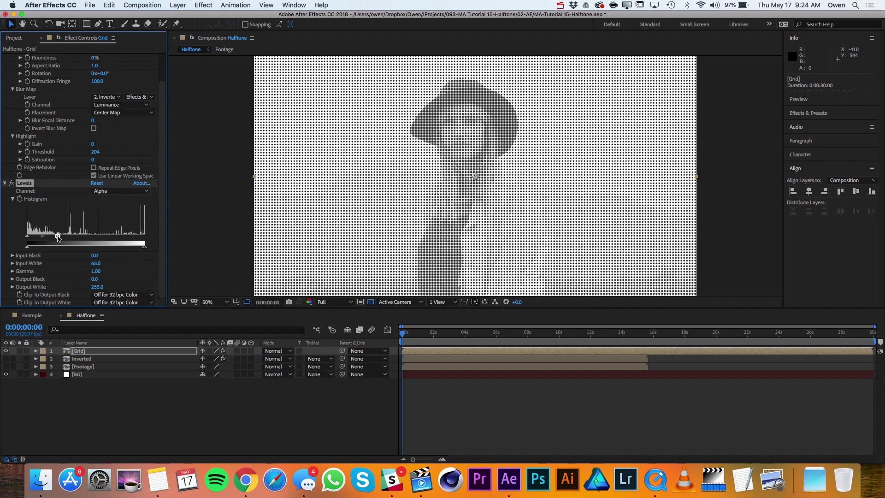
pyautogui.moveTo(58, 238); pyautogui.dragTo(57, 237)
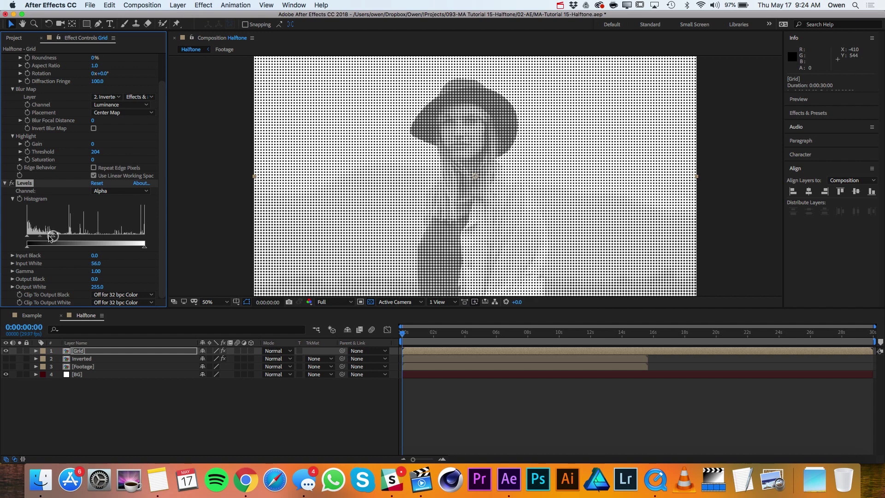
pyautogui.moveTo(26, 238); pyautogui.dragTo(46, 239)
# Zoom the composition out to 25% and collapse the Camera Lens Blur and Levels settings.
pyautogui.press(',')
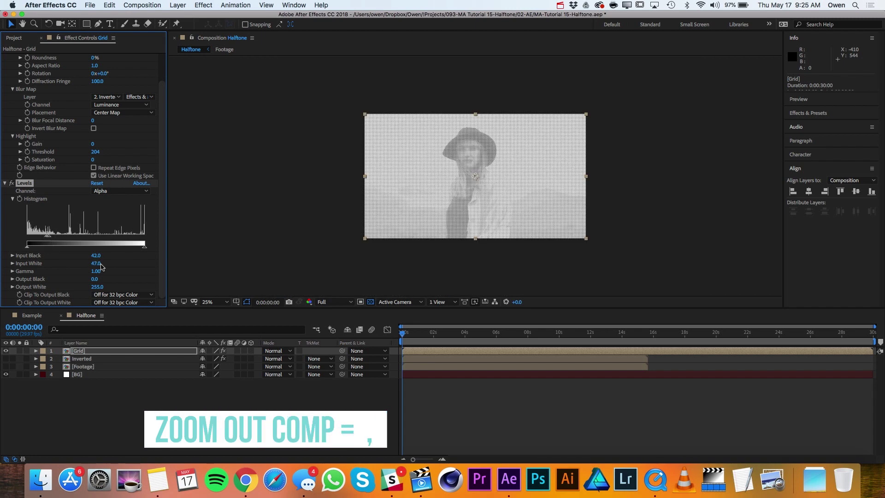
pyautogui.scroll(3, 106, 227)
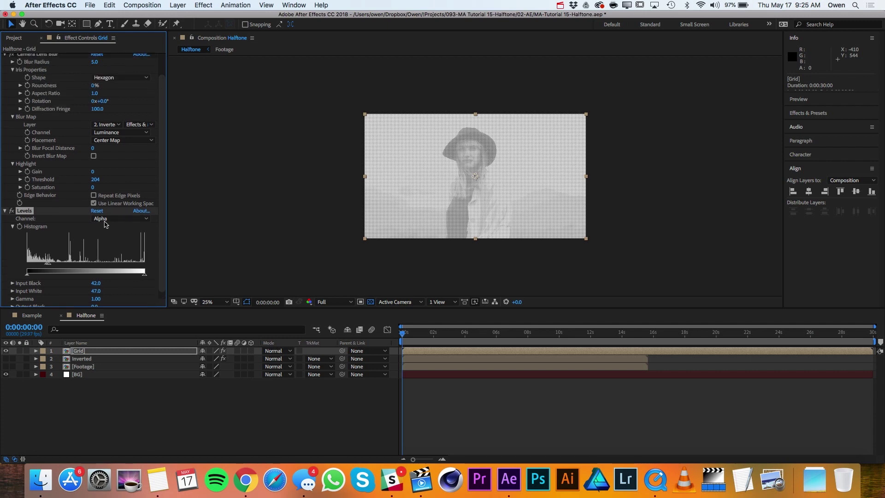
pyautogui.click(5, 57)
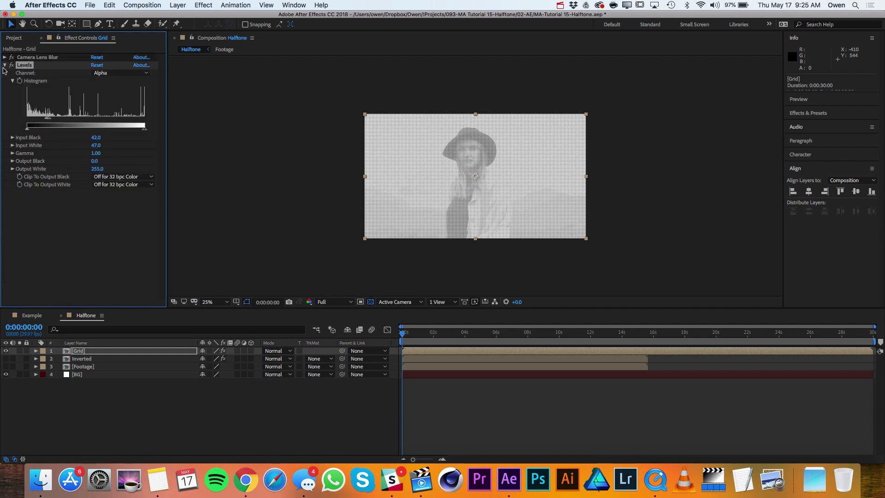
pyautogui.click(4, 66)
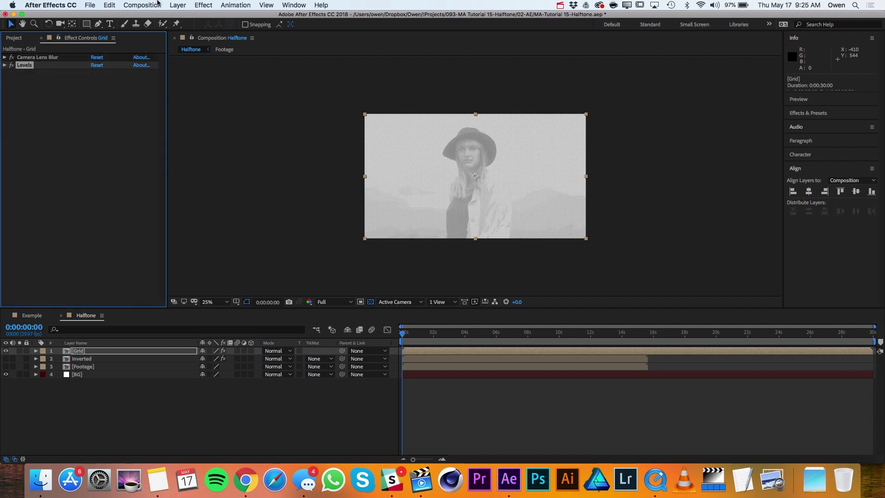
pyautogui.click(203, 5)
# Add Gaussian Blur to Grid with Blurriness 5.
pyautogui.moveTo(246, 66)
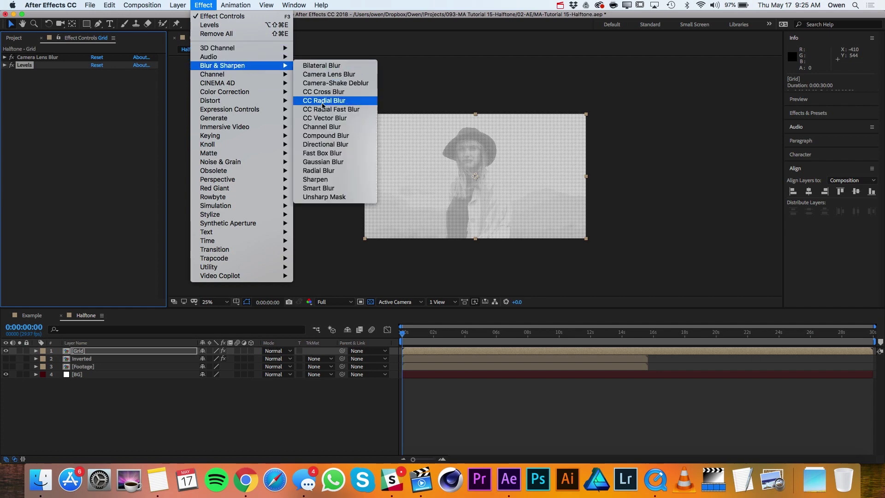
pyautogui.click(346, 162)
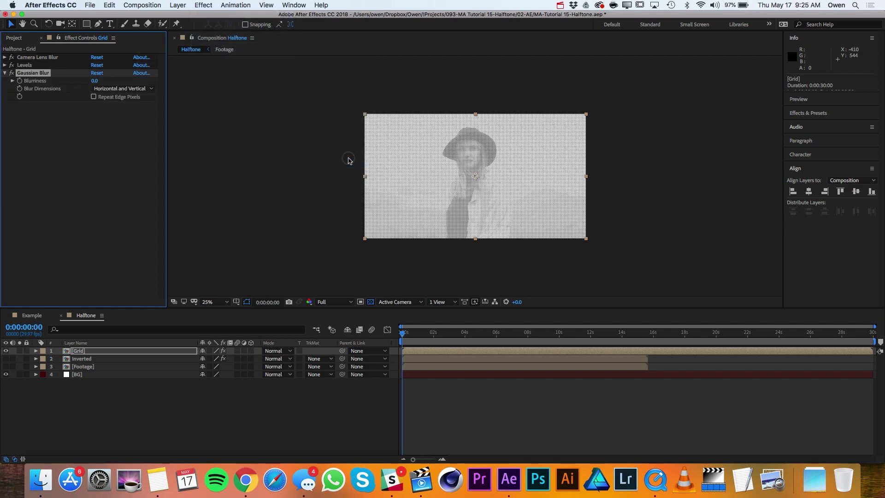
pyautogui.click(95, 80)
pyautogui.write('5')
pyautogui.press('Return')
# Add a second Levels effect to Grid.
pyautogui.click(194, 4)
pyautogui.moveTo(224, 91)
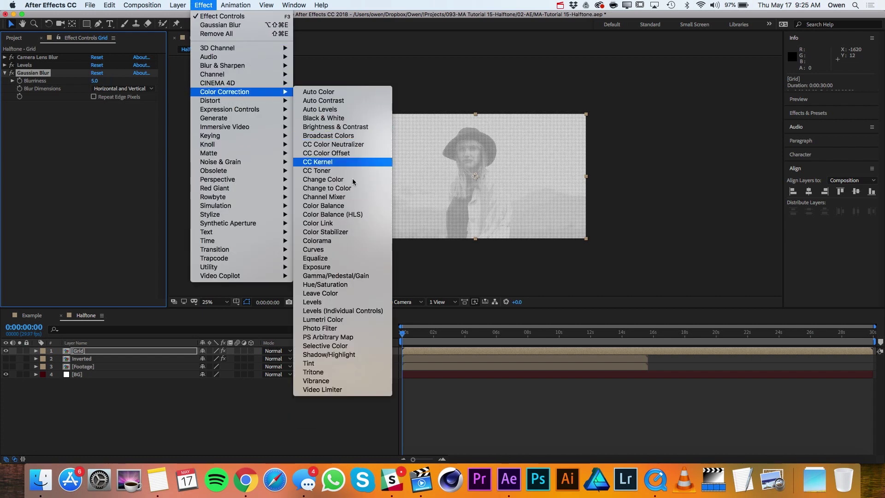
pyautogui.click(343, 302)
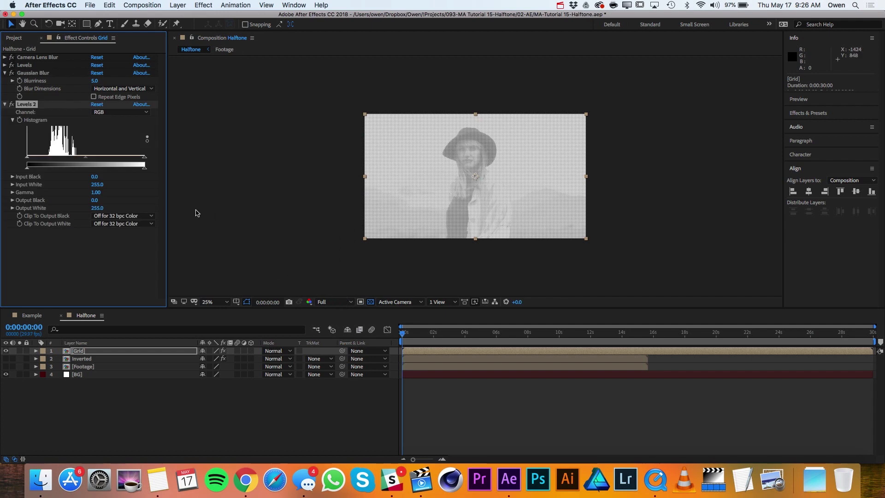
# Set Levels 2 to the Alpha channel with Input Black 61 and Input White 89.
pyautogui.click(107, 112)
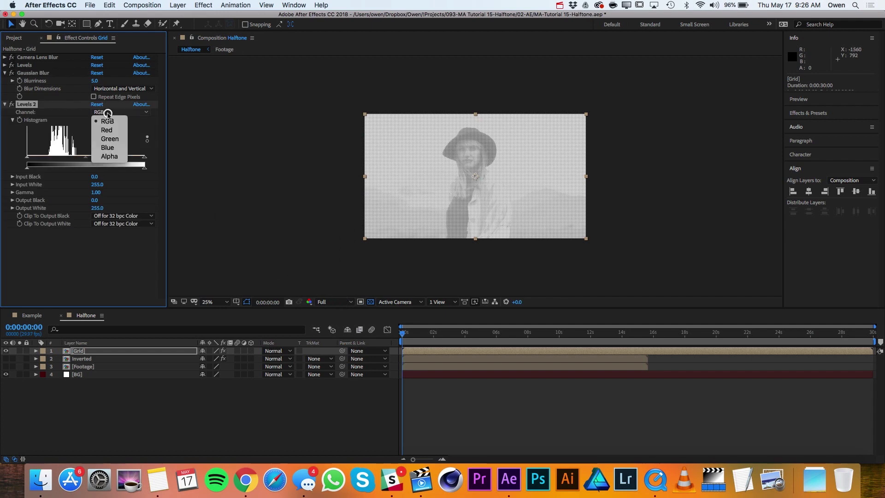
pyautogui.click(108, 157)
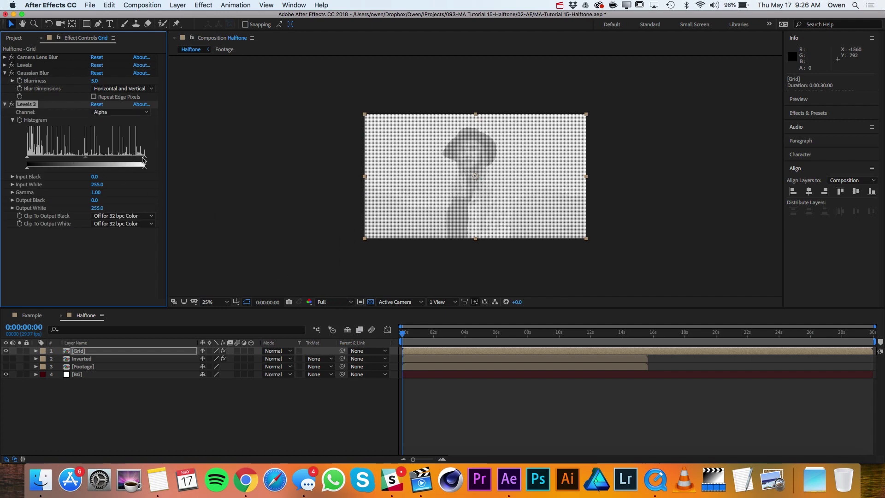
pyautogui.moveTo(144, 160); pyautogui.dragTo(94, 155)
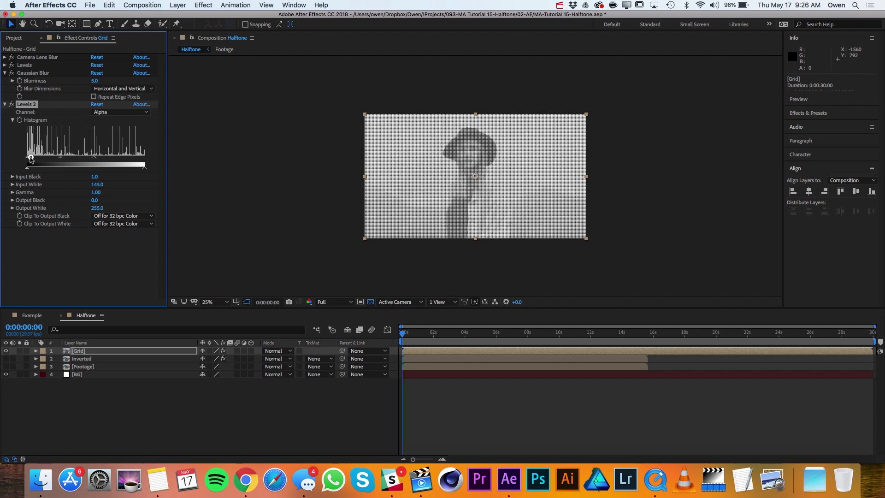
pyautogui.moveTo(31, 157); pyautogui.dragTo(55, 160)
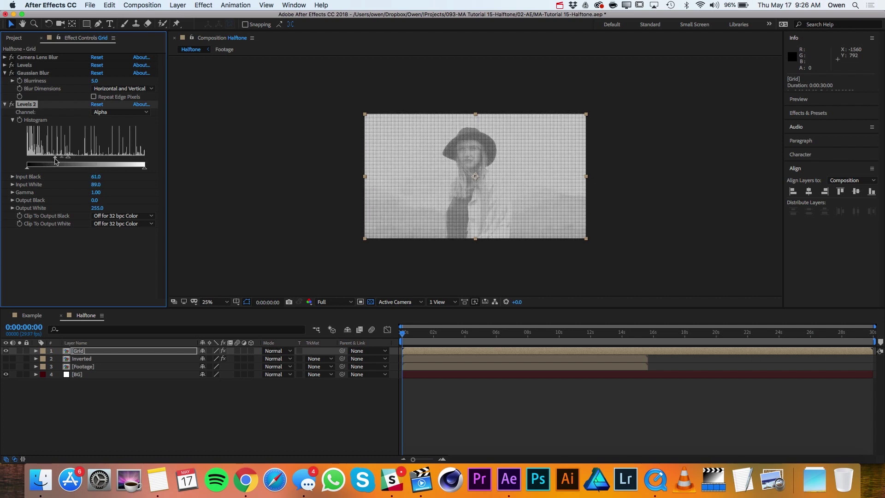
# Collapse Gaussian Blur and Levels 2, toggling both off and on to compare.
pyautogui.click(5, 73)
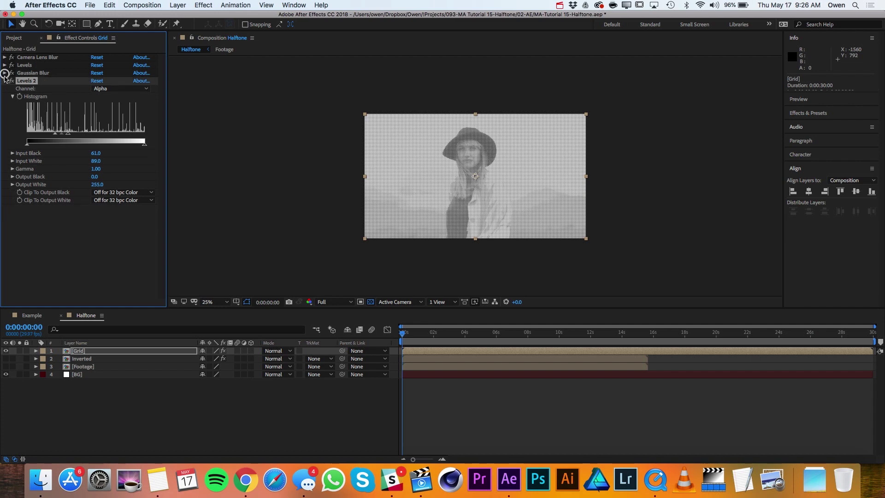
pyautogui.click(5, 81)
pyautogui.click(12, 73)
pyautogui.click(12, 81)
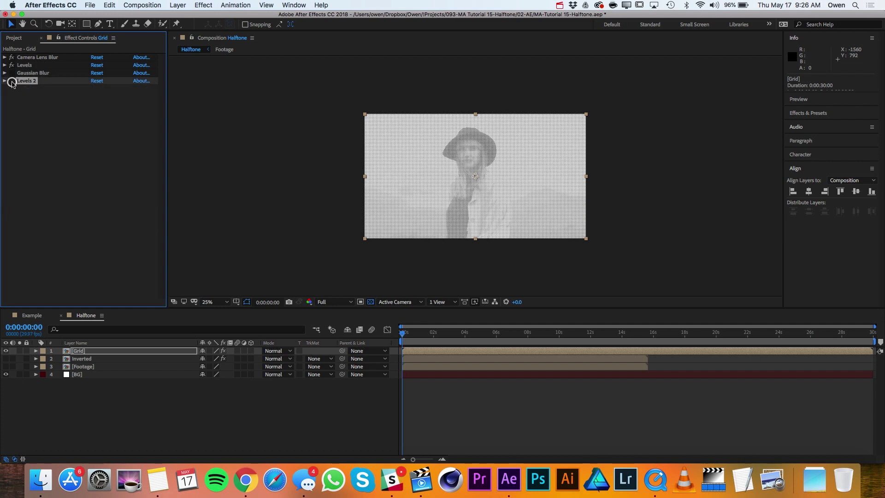
pyautogui.click(11, 73)
pyautogui.click(12, 81)
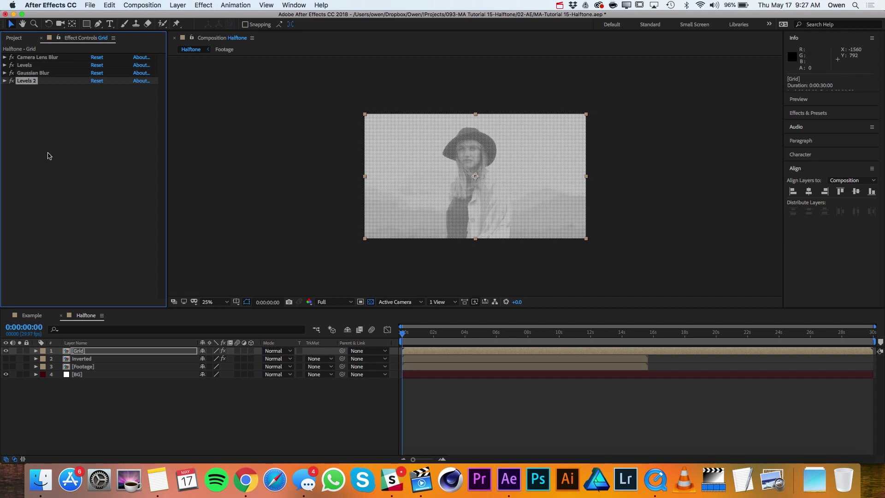
# Make the Footage layer visible, move it to the top, and set its Opacity to 18%.
pyautogui.click(91, 366)
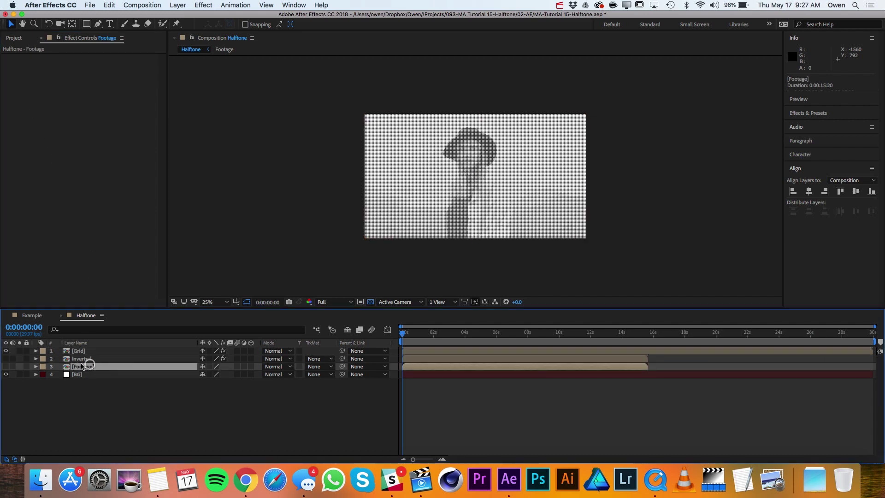
pyautogui.click(6, 367)
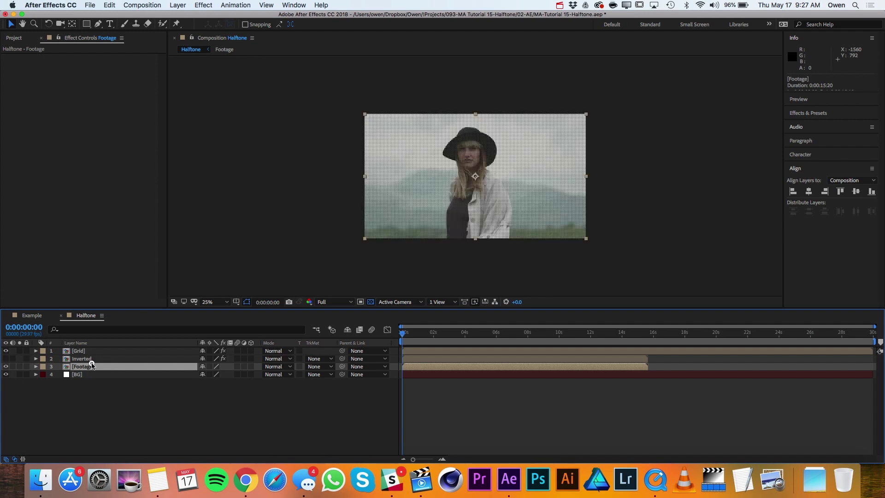
pyautogui.moveTo(92, 366); pyautogui.dragTo(152, 346)
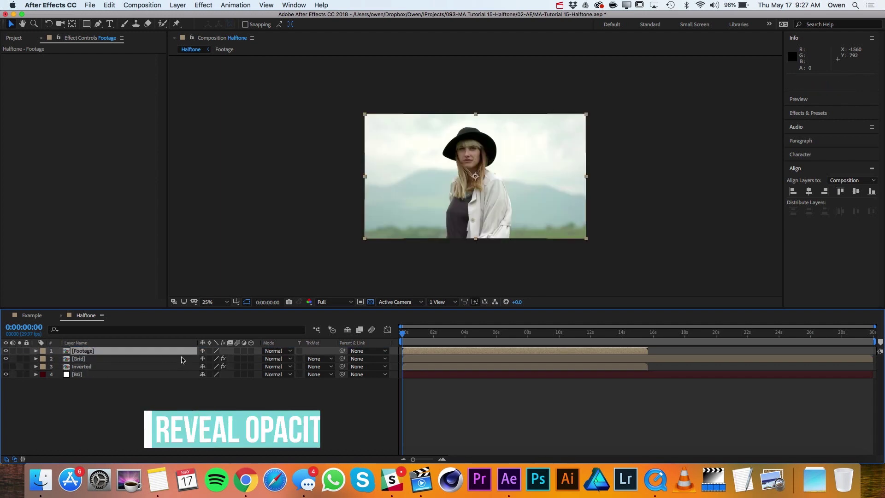
pyautogui.press('t')
pyautogui.click(206, 359)
pyautogui.write('18')
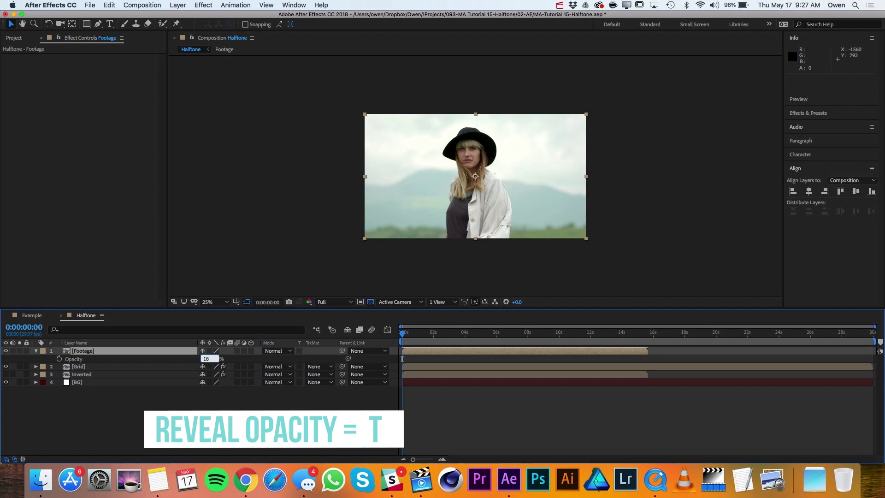
pyautogui.press('Return')
pyautogui.press('t')
pyautogui.click(6, 350)
pyautogui.click(6, 351)
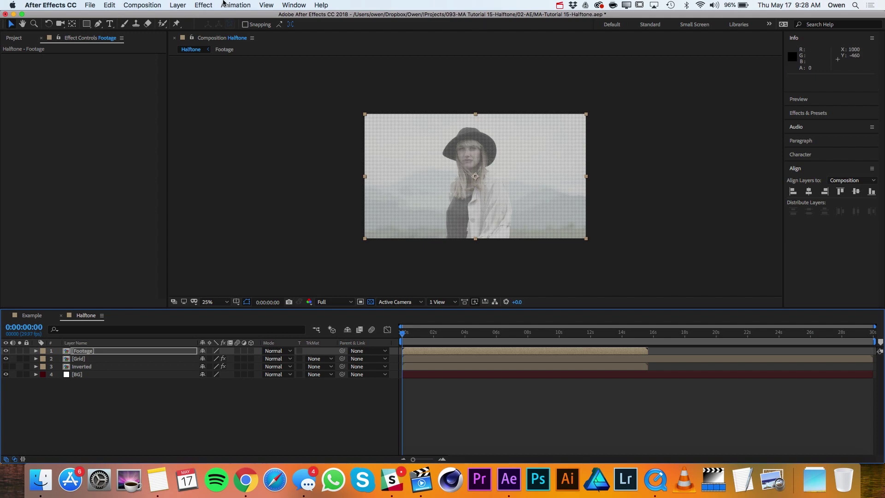
pyautogui.click(178, 5)
# Add a 1920 × 1920 white solid and give it a fitted ellipse mask.
pyautogui.moveTo(193, 15)
pyautogui.click(312, 25)
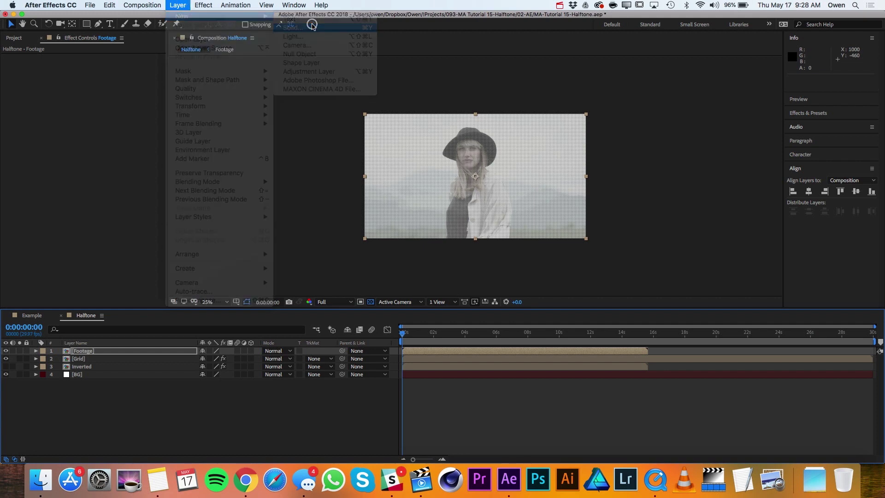
pyautogui.click(294, 174)
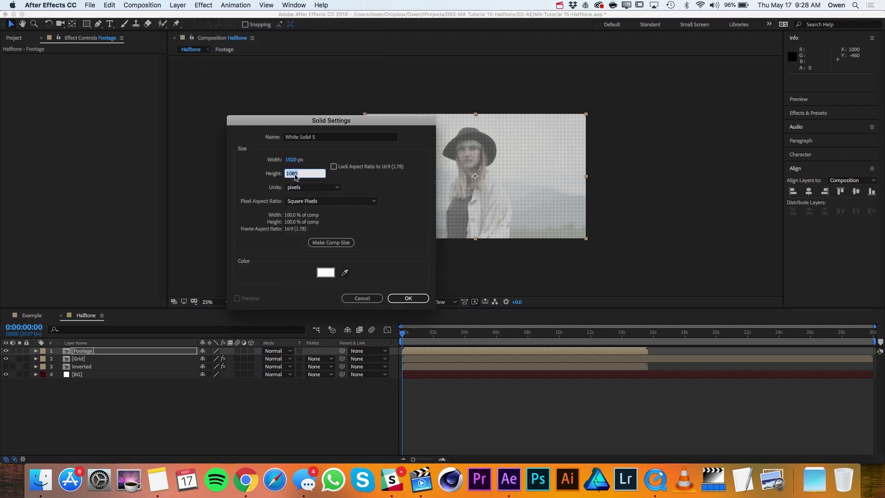
pyautogui.write('1920')
pyautogui.press('Return')
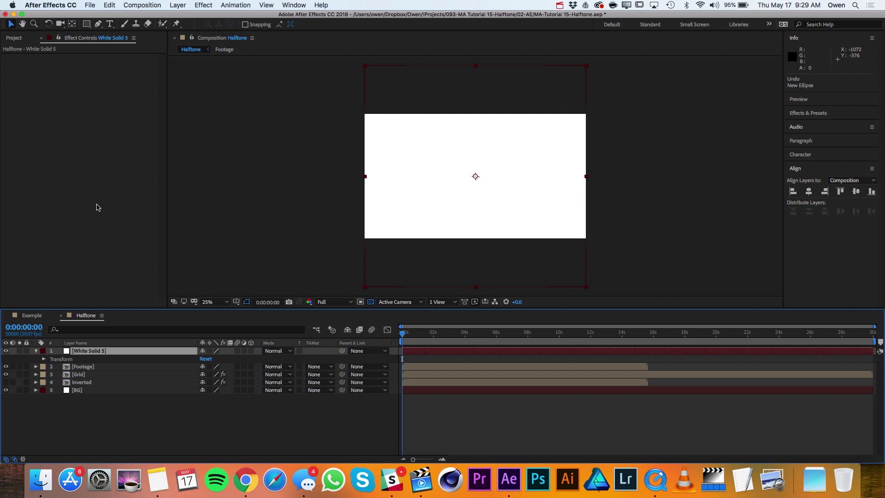
pyautogui.moveTo(86, 24); pyautogui.dragTo(106, 42)
pyautogui.doubleClick(87, 24)
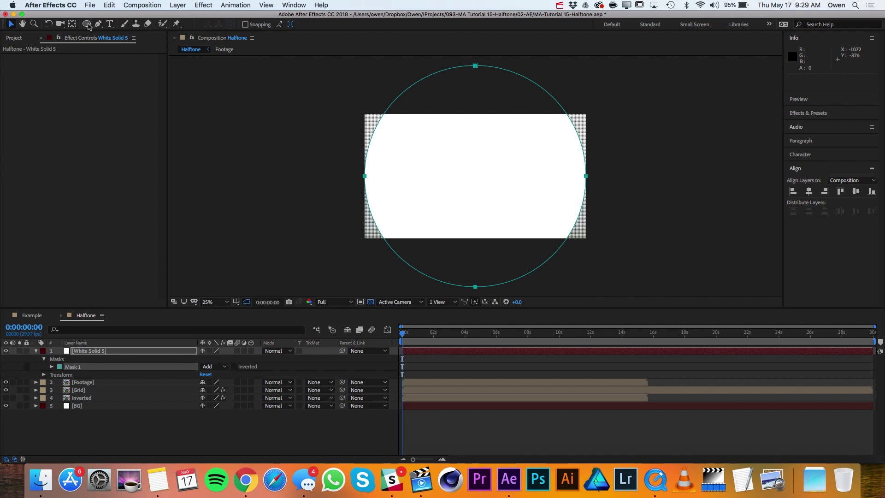
# Shrink Mask 1 on the white solid to a Mask Expansion of -960 pixels.
pyautogui.click(52, 367)
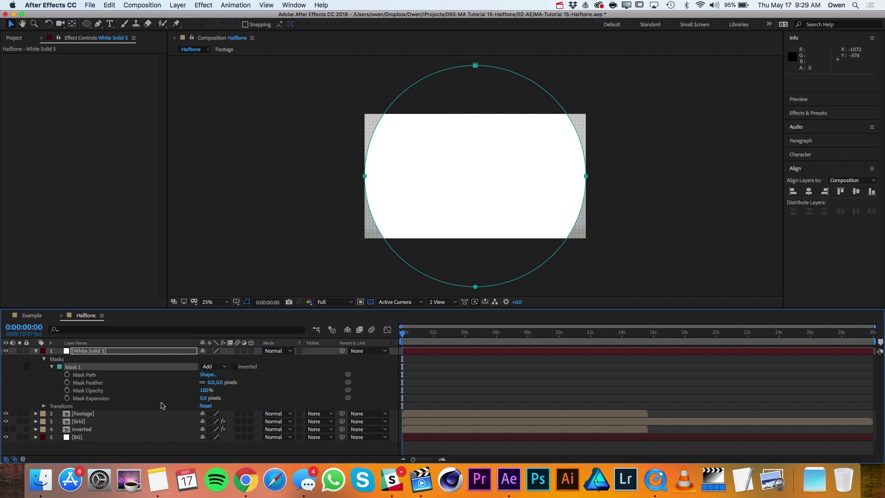
pyautogui.moveTo(203, 398); pyautogui.dragTo(72, 376)
pyautogui.click(207, 398)
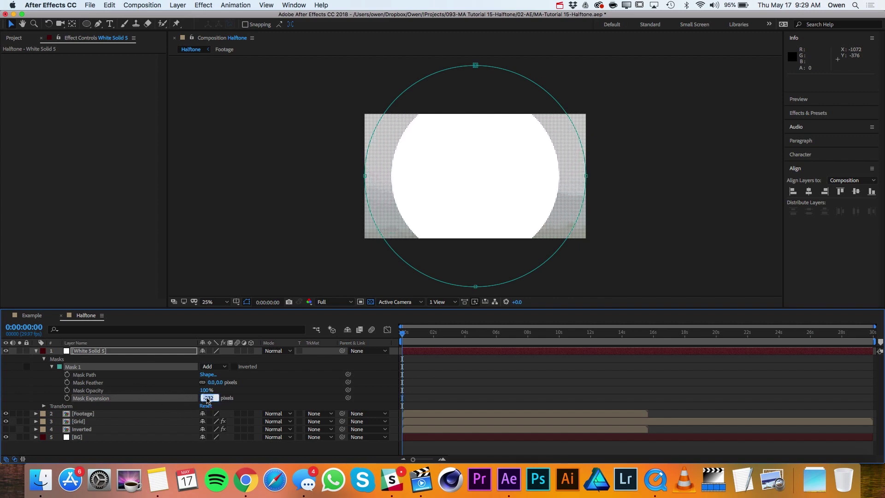
pyautogui.write('-960')
pyautogui.press('Return')
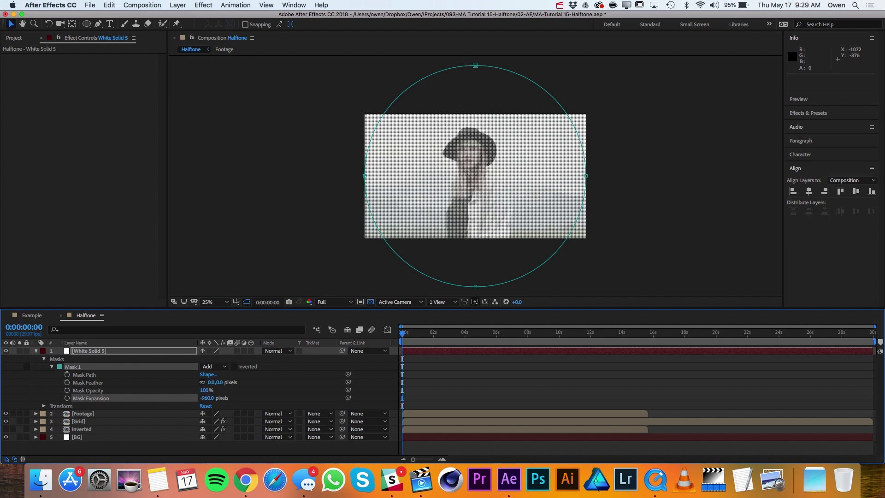
# Keyframe Mask Expansion at 0s, then animate it to 162 pixels at 0:00:01:15.
pyautogui.click(67, 399)
pyautogui.moveTo(420, 336); pyautogui.dragTo(425, 335)
pyautogui.moveTo(206, 399); pyautogui.dragTo(414, 399)
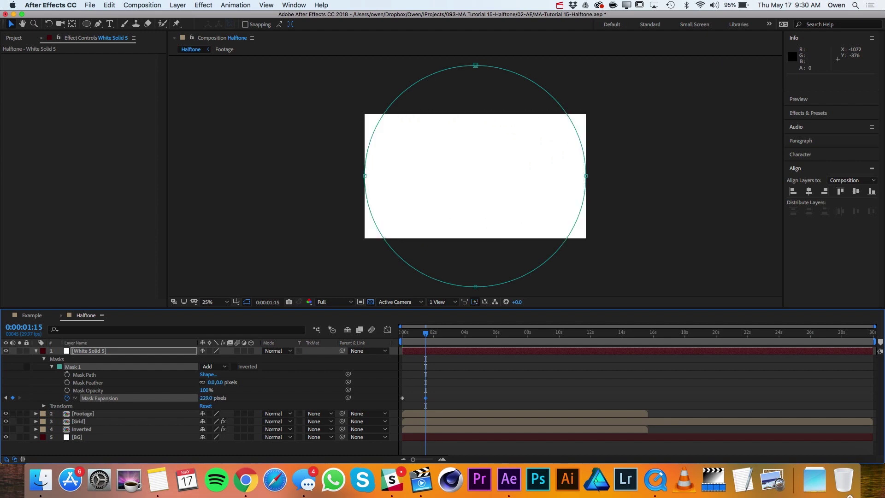
pyautogui.moveTo(798, 494); pyautogui.dragTo(211, 405)
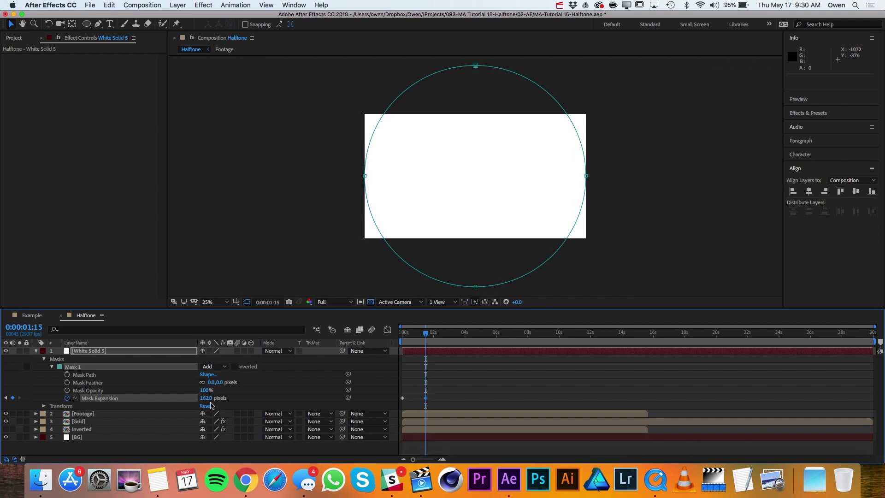
pyautogui.rightClick(425, 398)
# Easy Ease the second expansion keyframe with 80% incoming influence, then preview the wipe.
pyautogui.moveTo(489, 456)
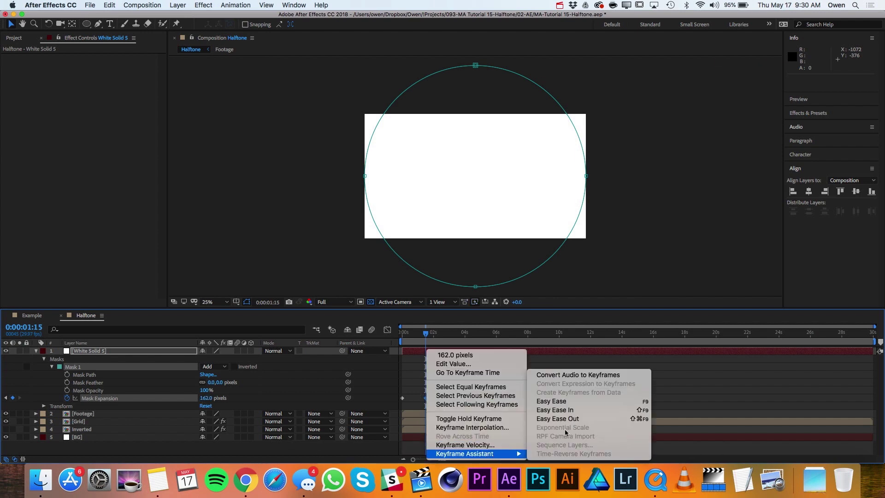
pyautogui.click(573, 401)
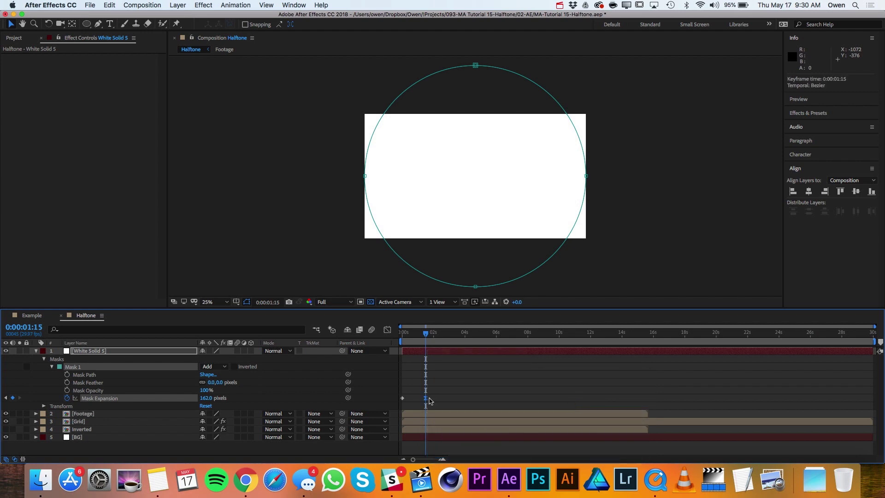
pyautogui.rightClick(426, 399)
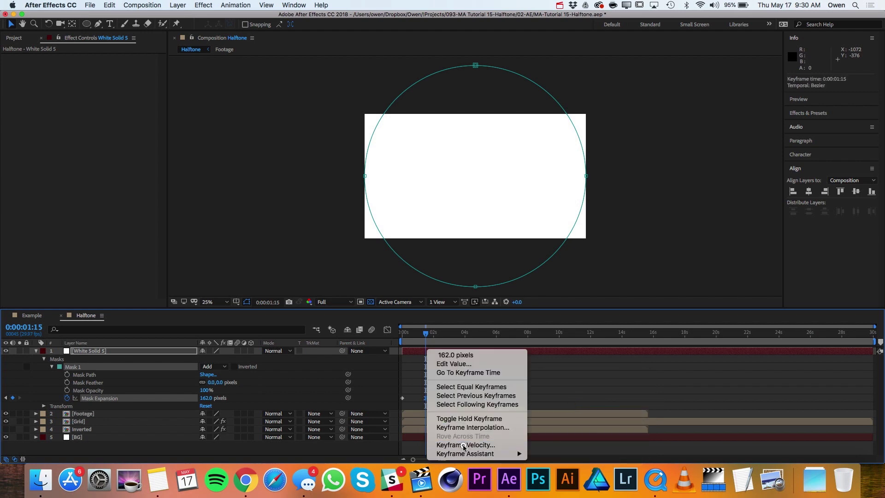
pyautogui.click(458, 444)
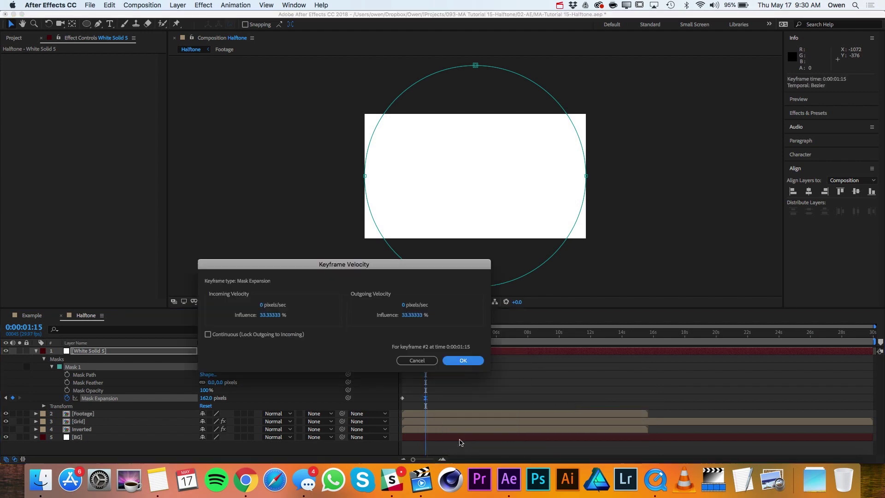
pyautogui.click(269, 315)
pyautogui.write('80')
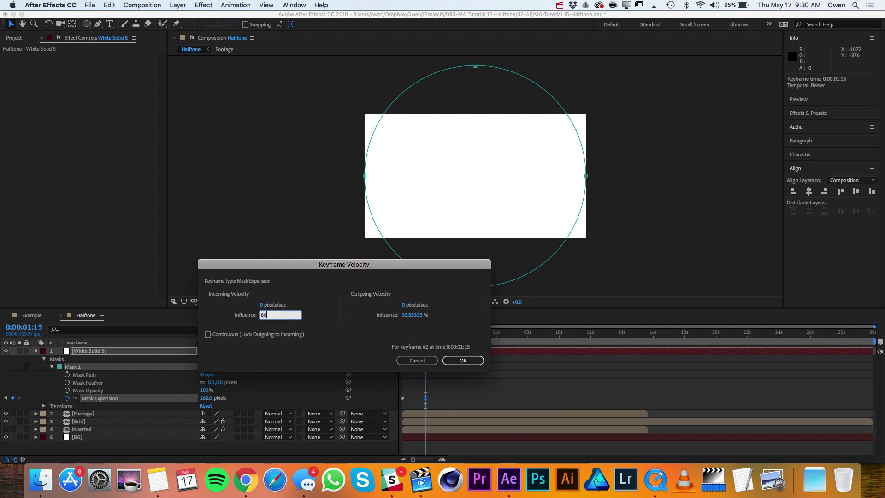
pyautogui.press('Return')
pyautogui.hotkey('ctrl', '0')
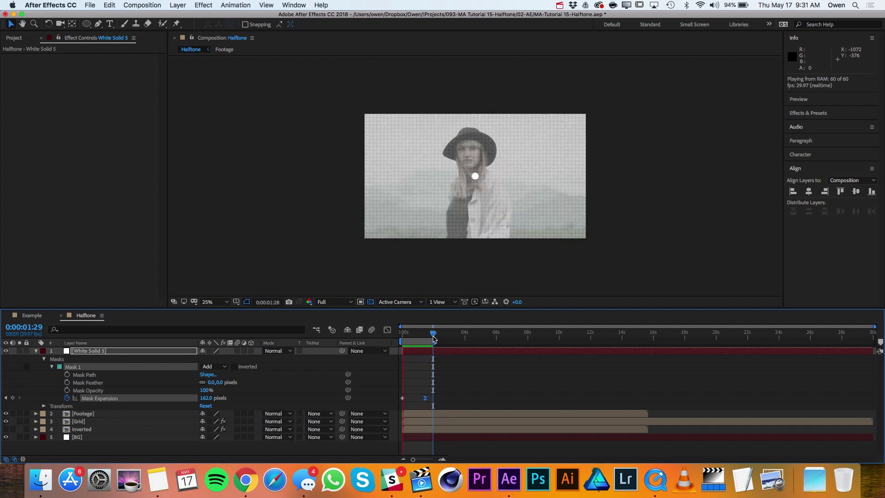
# Duplicate the Footage layer and give the top copy an Alpha Inverted Matte from White Solid 5.
pyautogui.press('space')
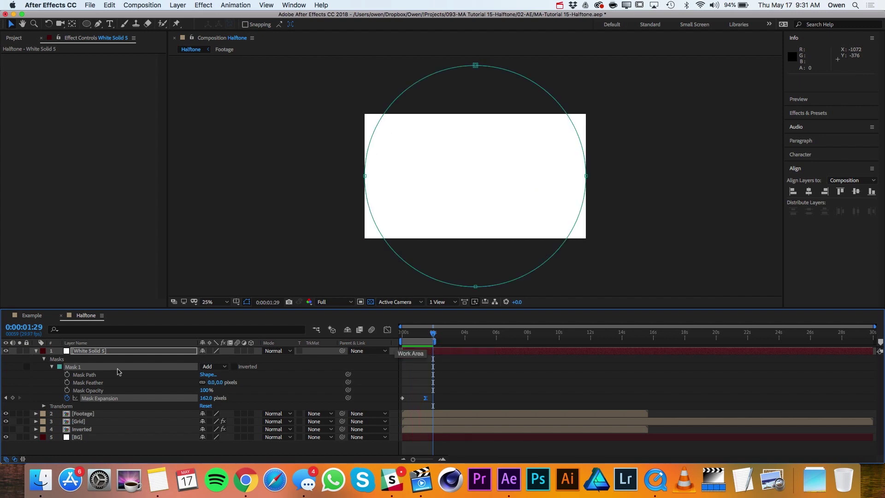
pyautogui.click(82, 414)
pyautogui.press('super+d')
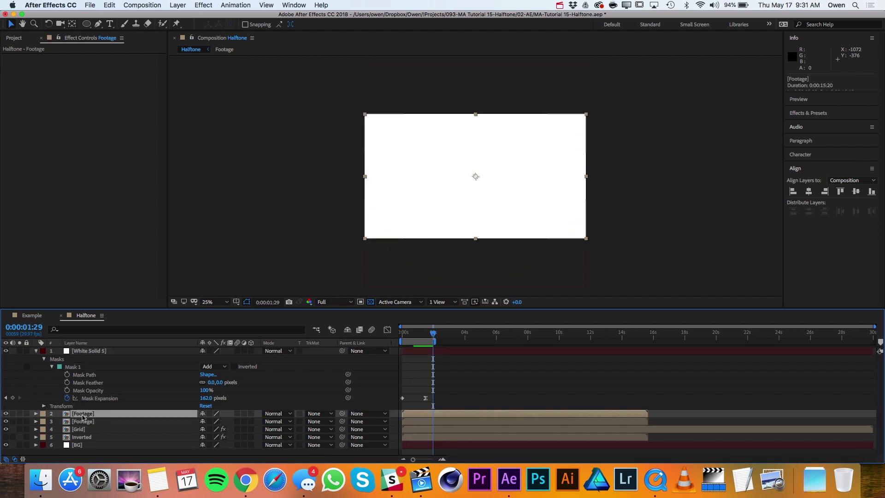
pyautogui.press('t')
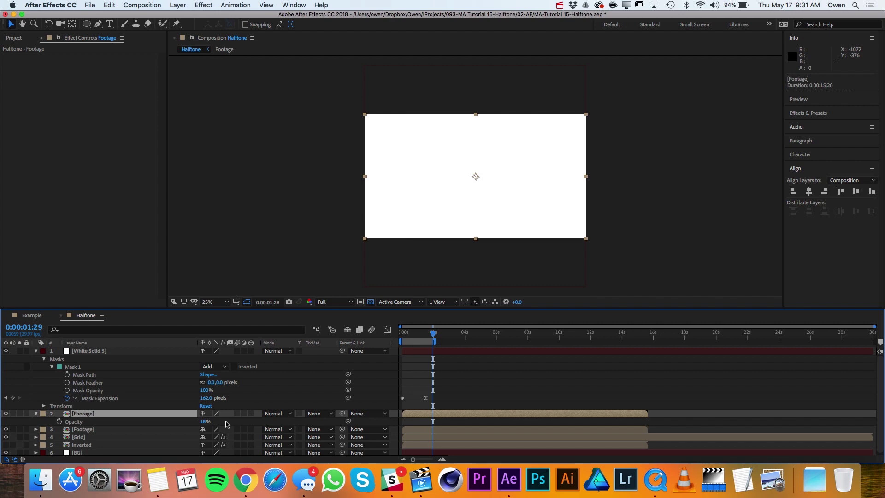
pyautogui.click(203, 422)
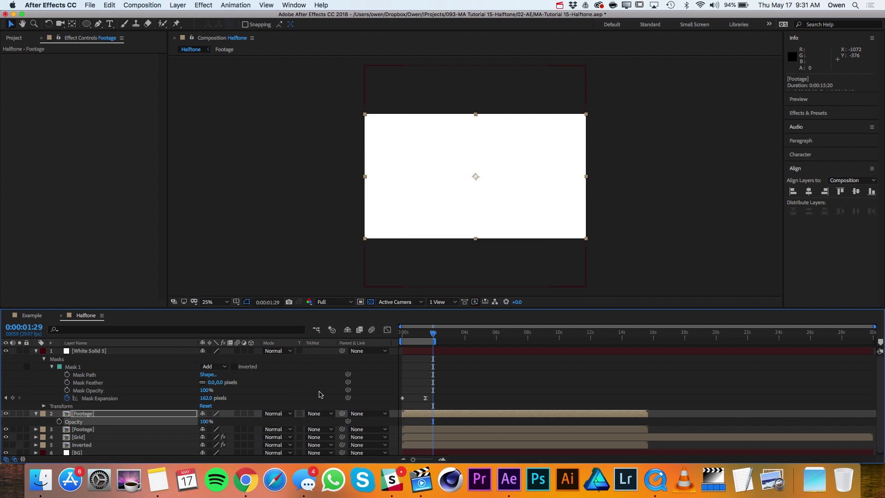
pyautogui.click(318, 414)
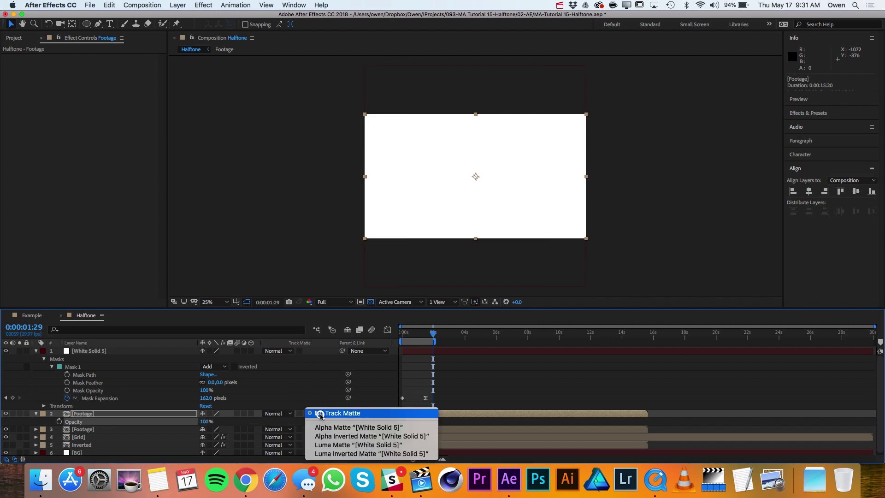
pyautogui.click(357, 436)
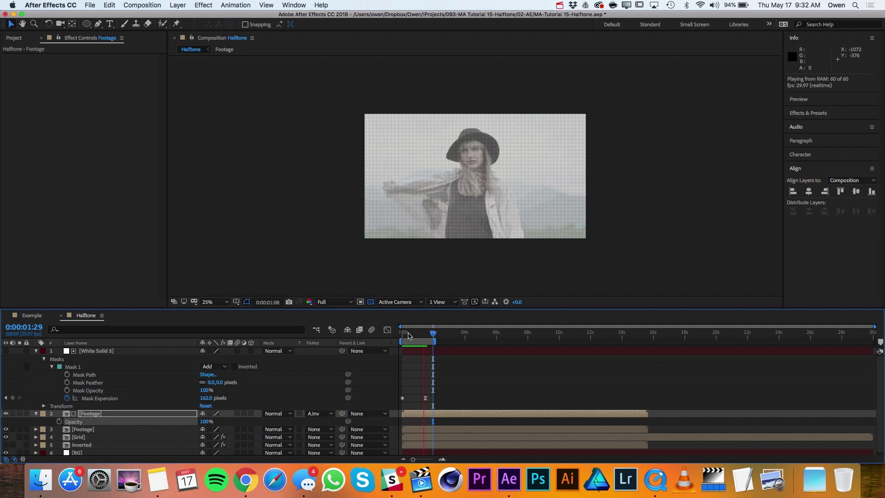
# Drag both White Solid 5 Mask Expansion keyframes later so the first sits at 0:00:00:15.
pyautogui.click(433, 392)
pyautogui.click(402, 397)
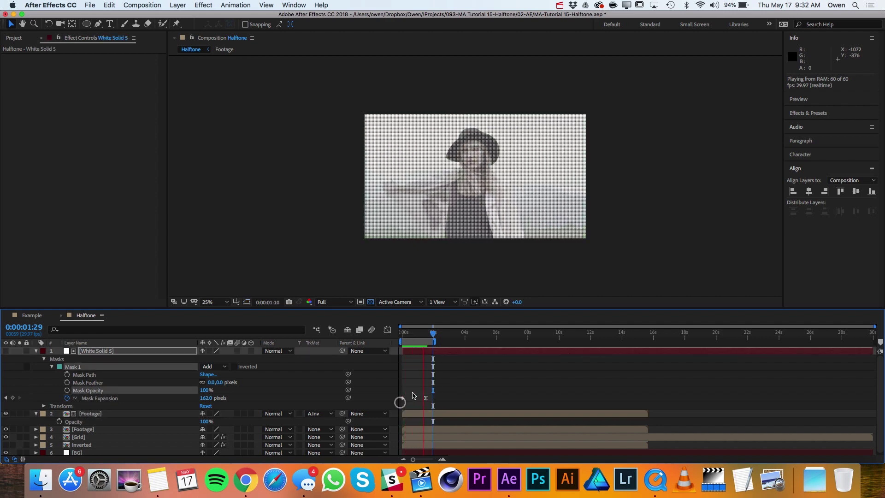
pyautogui.click(425, 397)
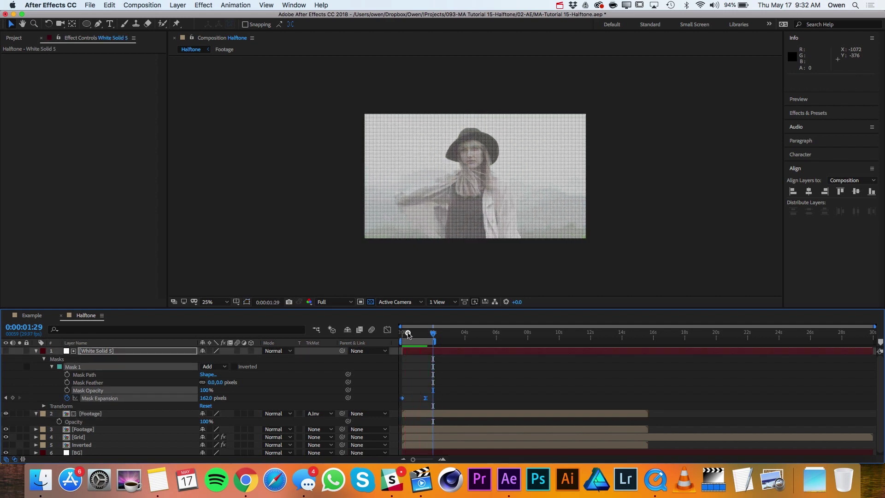
pyautogui.click(411, 333)
pyautogui.moveTo(410, 334); pyautogui.dragTo(411, 335)
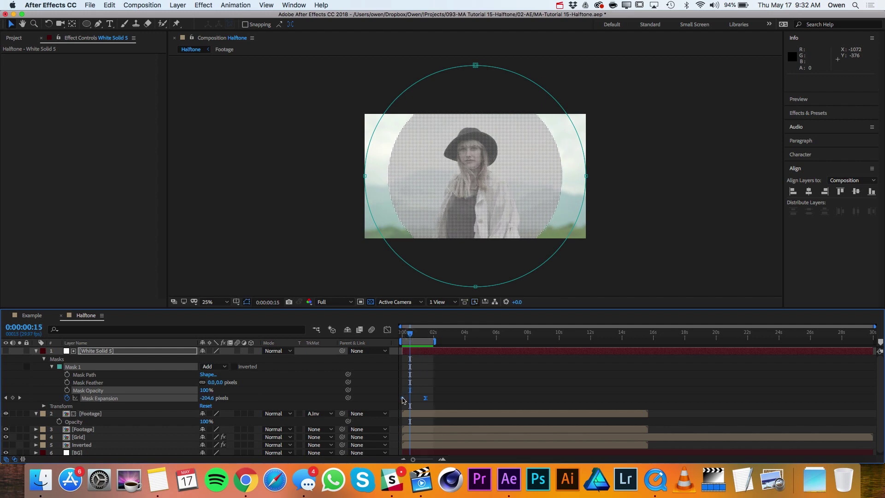
pyautogui.moveTo(403, 400); pyautogui.dragTo(408, 402)
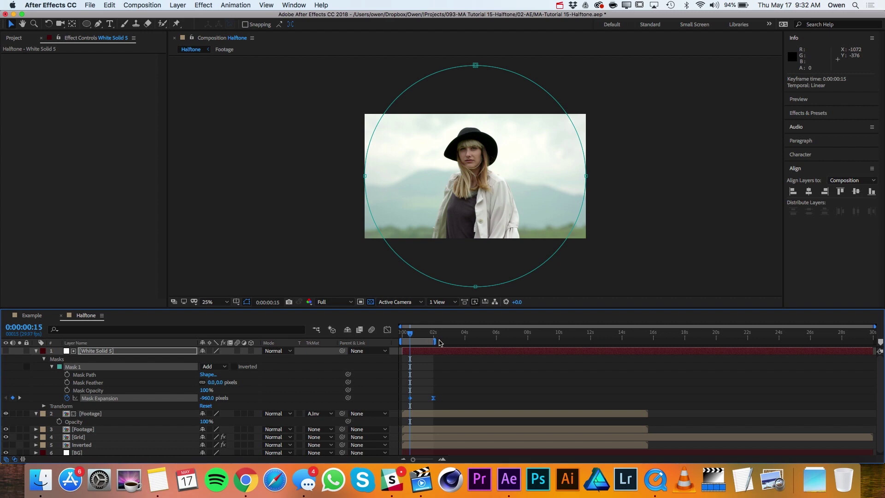
pyautogui.click(75, 366)
# Duplicate Mask 1 into Mask 2 and shift its expansion keyframes to start at 0:00:03:00.
pyautogui.press('super+d')
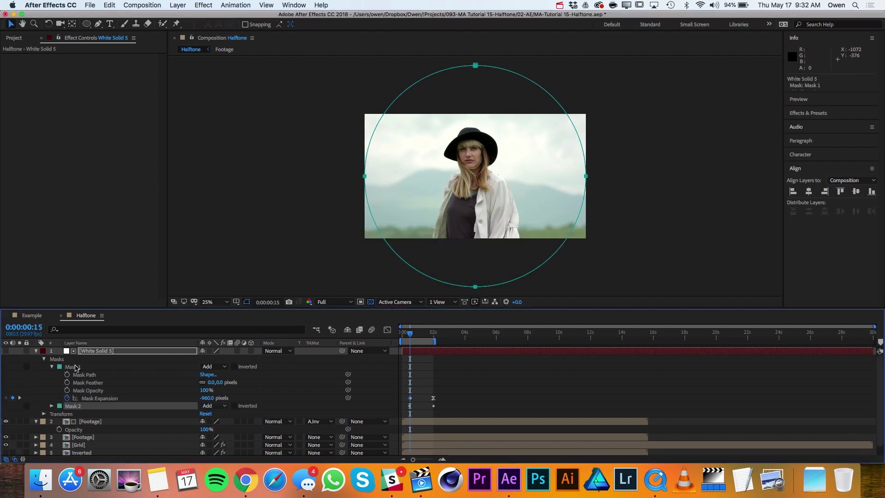
pyautogui.click(52, 405)
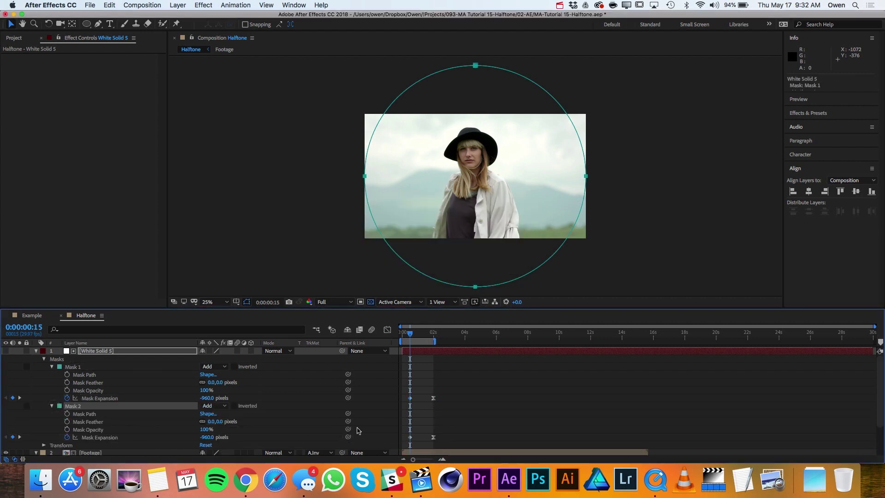
pyautogui.moveTo(453, 441); pyautogui.dragTo(407, 434)
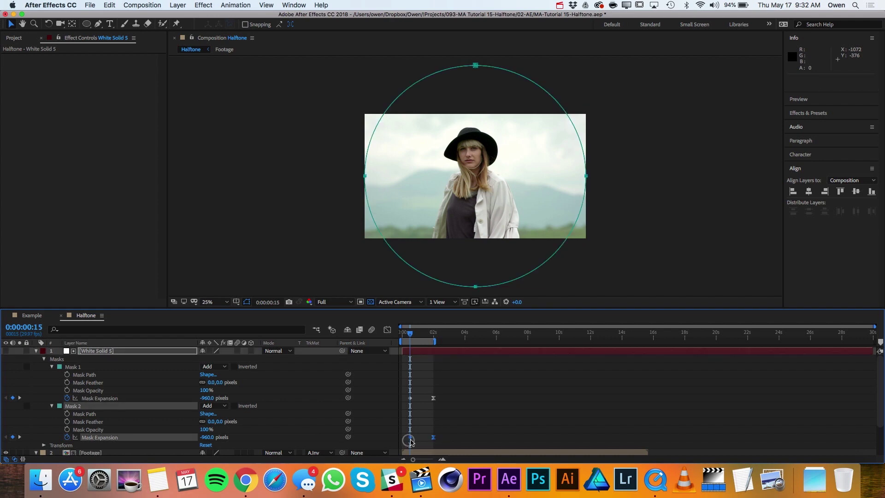
pyautogui.click(451, 340)
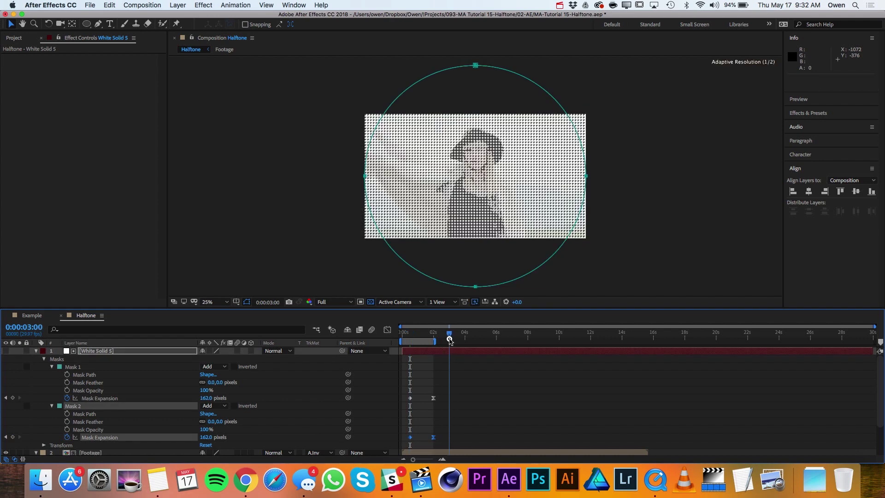
pyautogui.moveTo(411, 439); pyautogui.dragTo(451, 439)
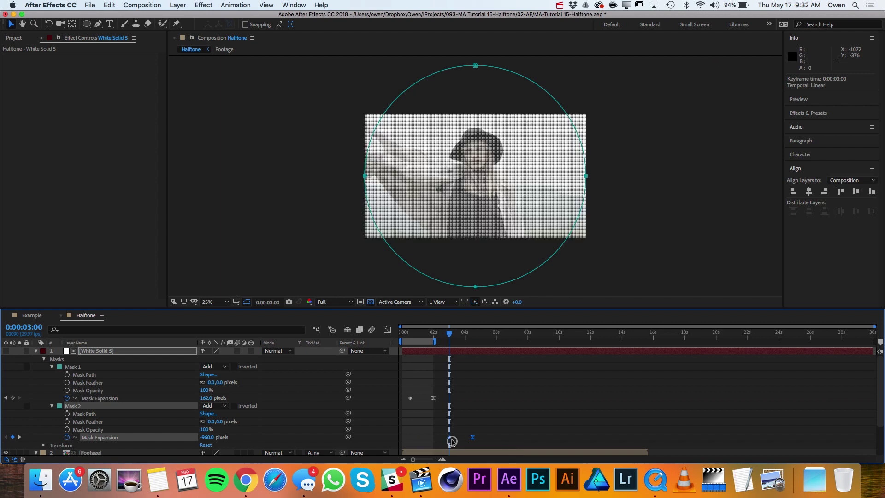
# Set Mask 2's mode to Subtract and preview the wipe in and back out.
pyautogui.click(215, 405)
pyautogui.click(215, 413)
pyautogui.press('space')
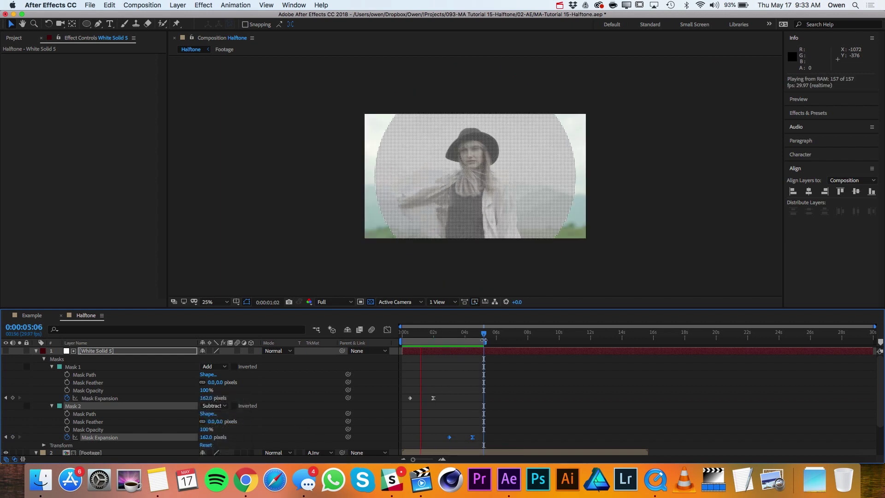